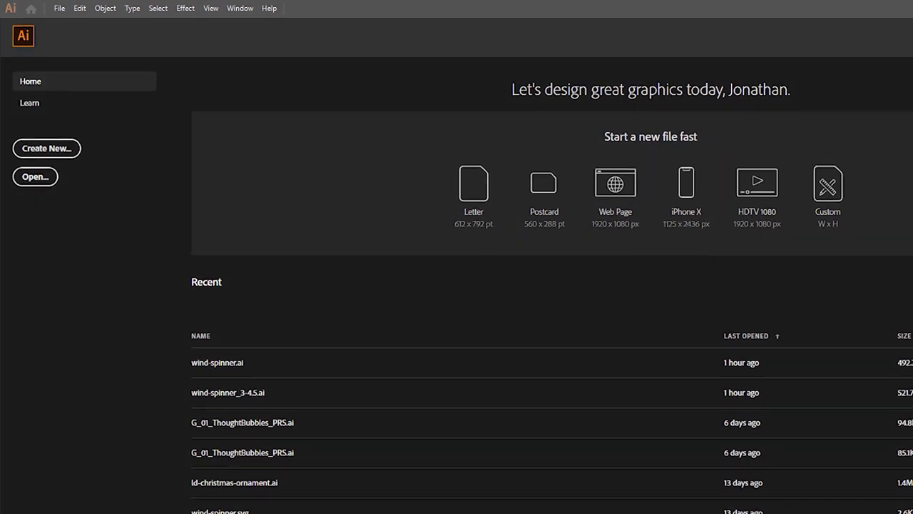
- Create a new document from the Glowforge.ait template
{"action": "left_click", "coordinate": [91, 13]}
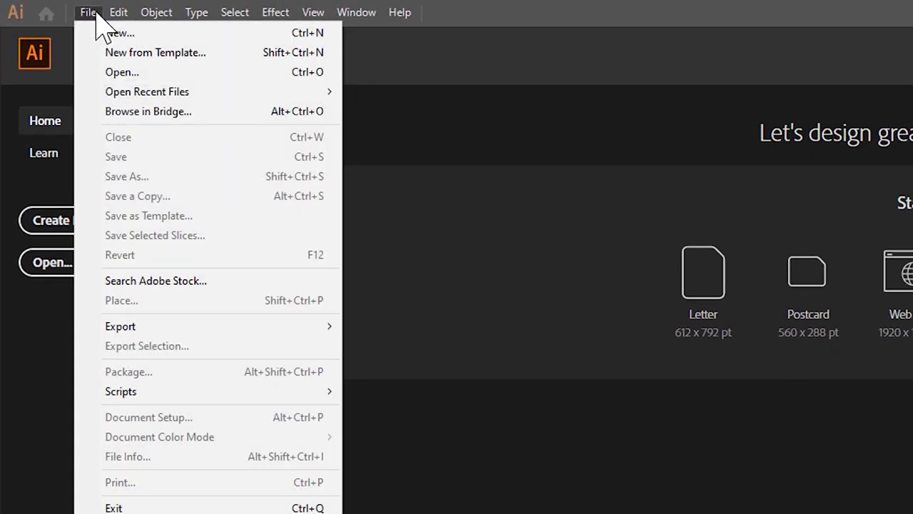
{"action": "left_click", "coordinate": [118, 55]}
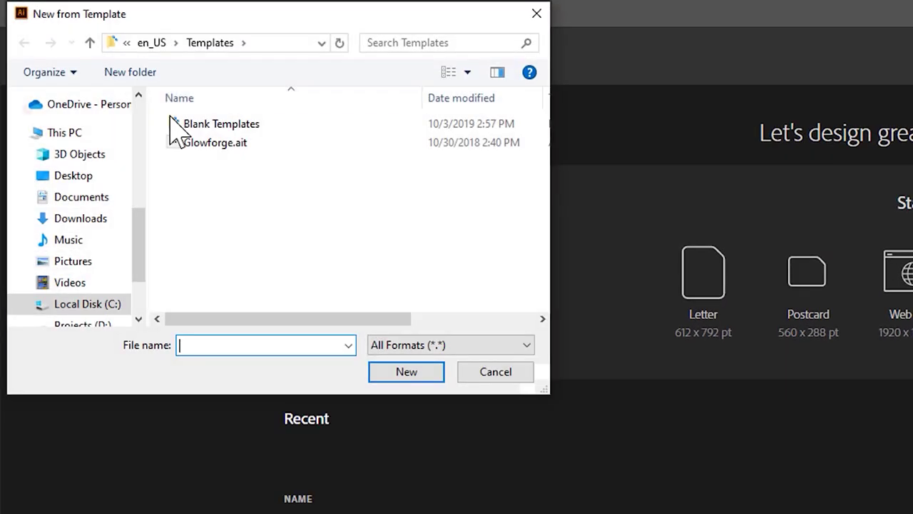
{"action": "left_click", "coordinate": [214, 143]}
{"action": "left_click", "coordinate": [408, 378]}
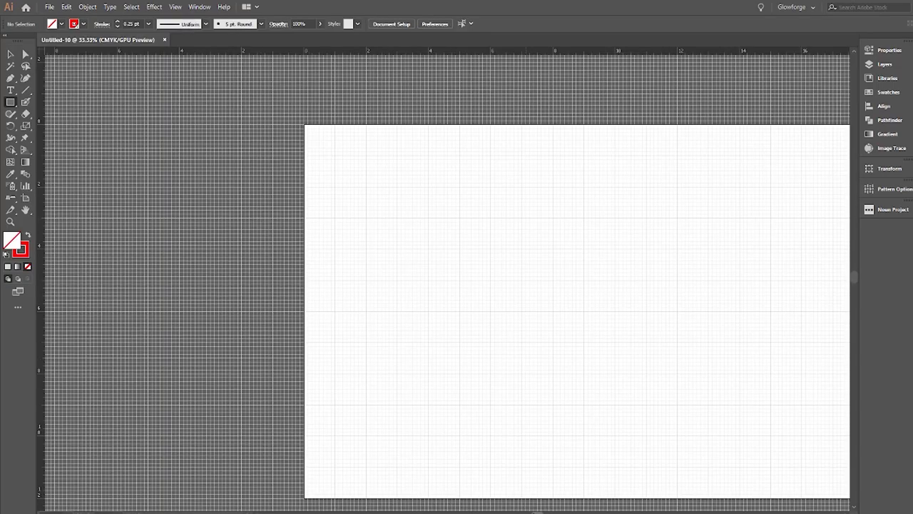
{"action": "left_click_drag", "start_coordinate": [525, 509], "coordinate": [550, 511]}
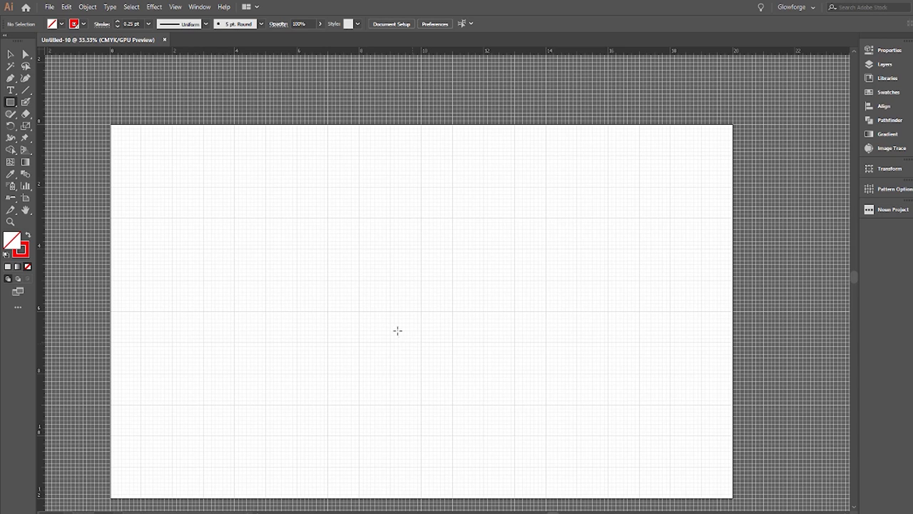
- Turn on Snap to Grid from the View menu
{"action": "left_click", "coordinate": [155, 7]}
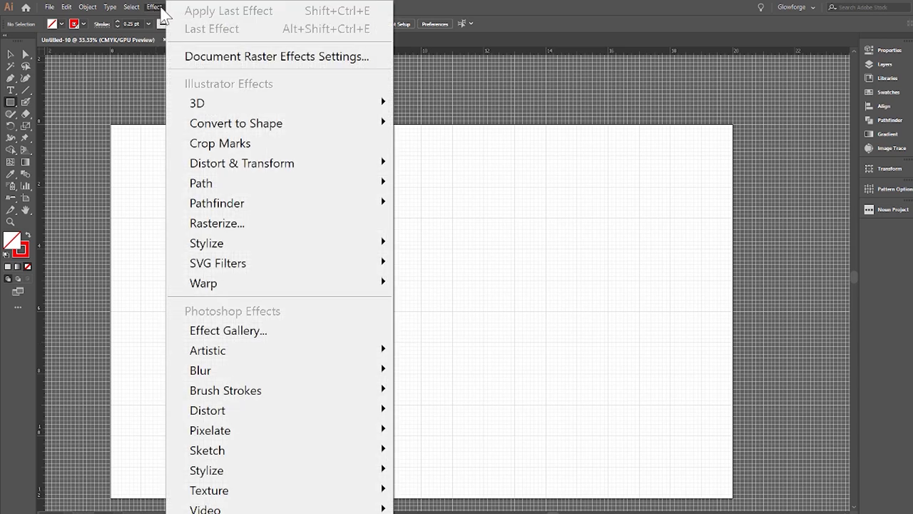
{"action": "left_click", "coordinate": [155, 7]}
{"action": "left_click", "coordinate": [175, 7]}
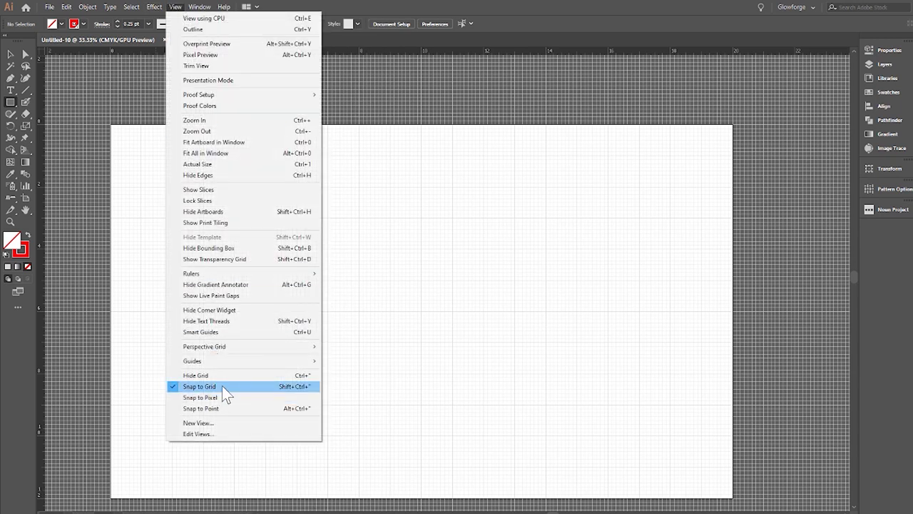
{"action": "left_click", "coordinate": [414, 4]}
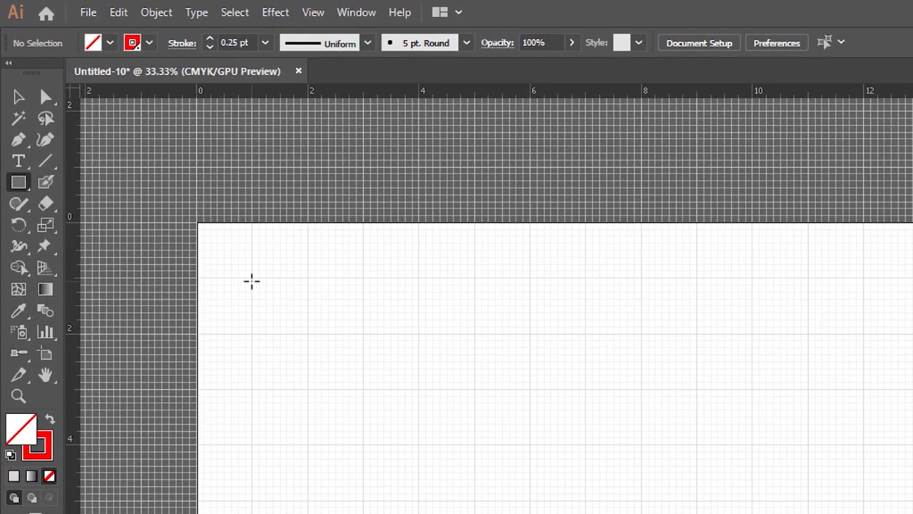
- Draw a 3 in × 1 in rectangle, zoom to 100%, then deselect it
{"action": "left_click_drag", "start_coordinate": [252, 281], "coordinate": [420, 333]}
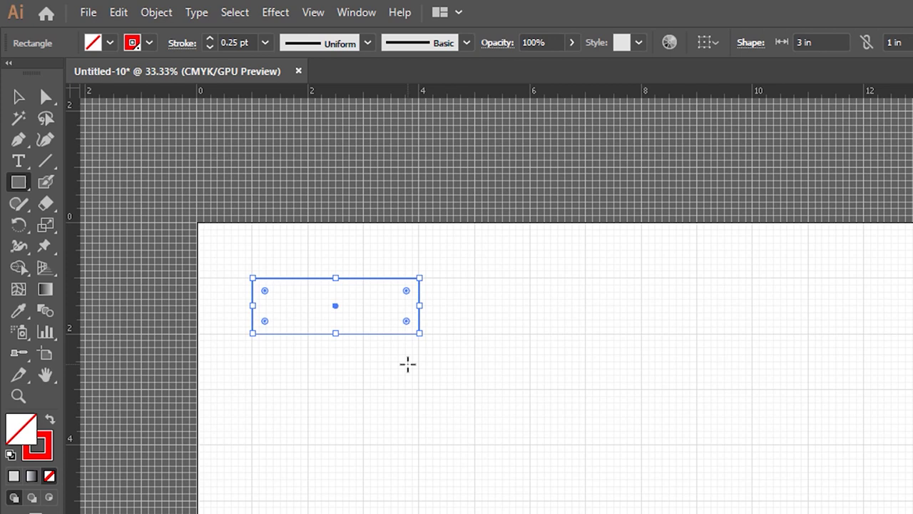
{"action": "left_click", "coordinate": [20, 397]}
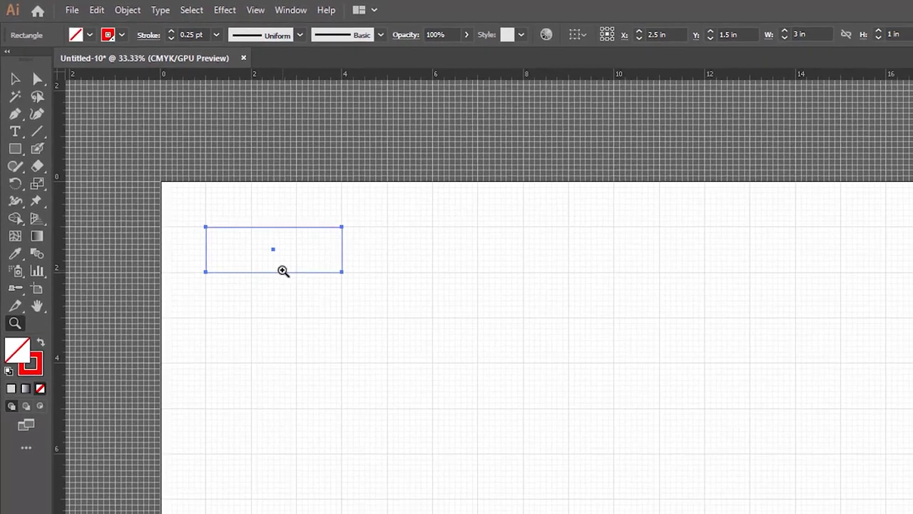
{"action": "key", "text": "ctrl+plus"}
{"action": "key", "text": "ctrl+plus"}
{"action": "key", "text": "ctrl+plus"}
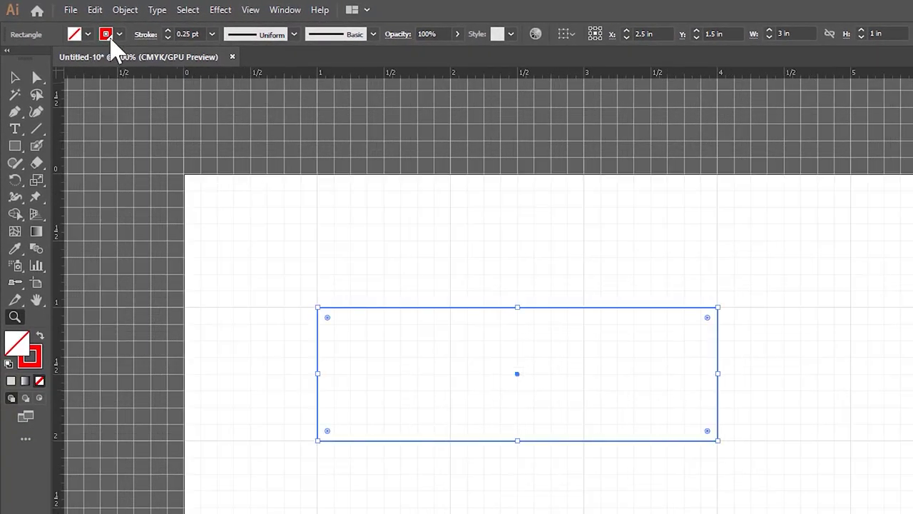
{"action": "left_click", "coordinate": [616, 273], "text": "ctrl"}
{"action": "left_click", "coordinate": [14, 77]}
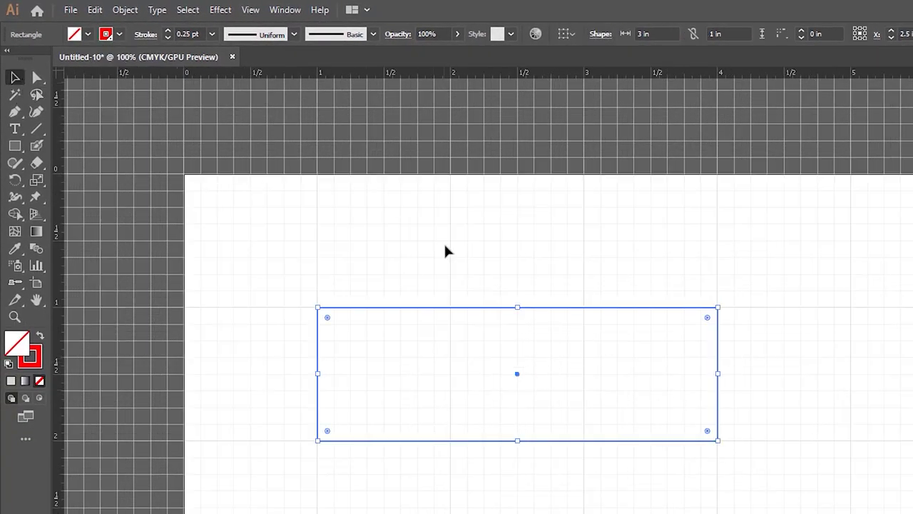
{"action": "left_click", "coordinate": [445, 249]}
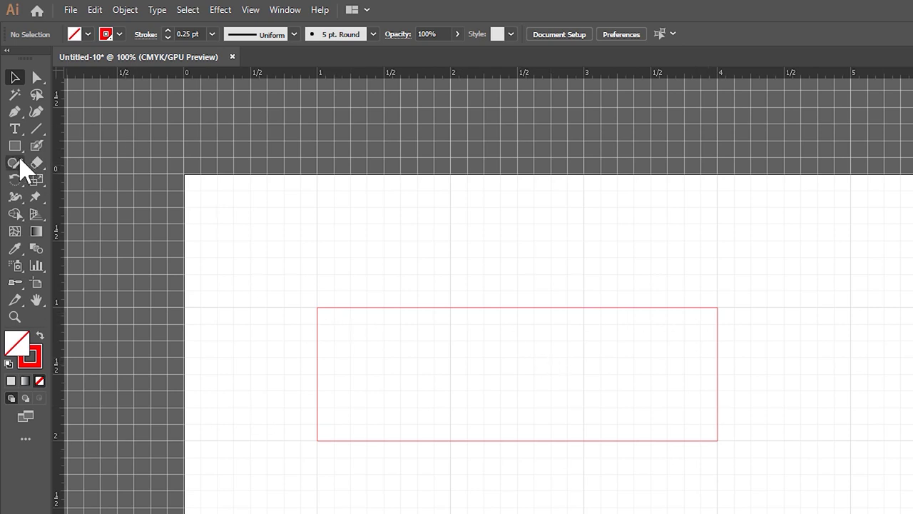
- Create a 5mm × 5mm circle with the Ellipse tool's size dialog
{"action": "left_click", "coordinate": [21, 152]}
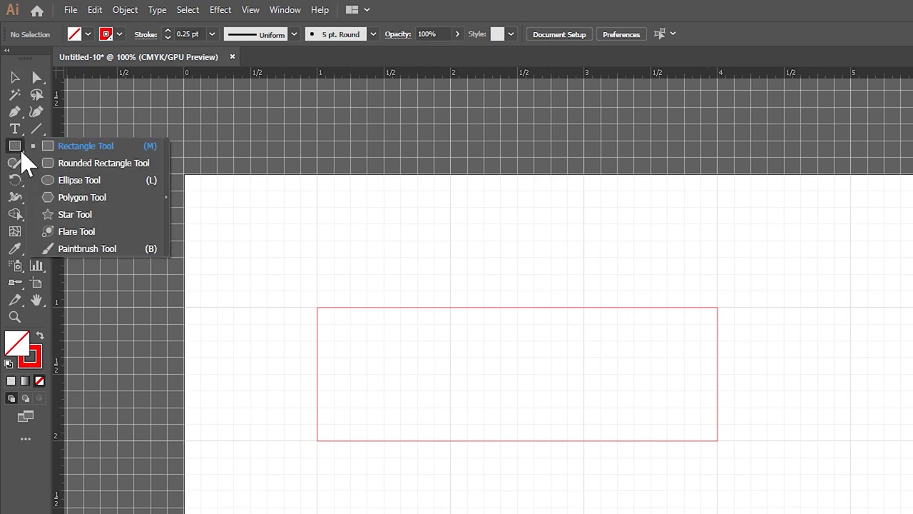
{"action": "left_click", "coordinate": [44, 181]}
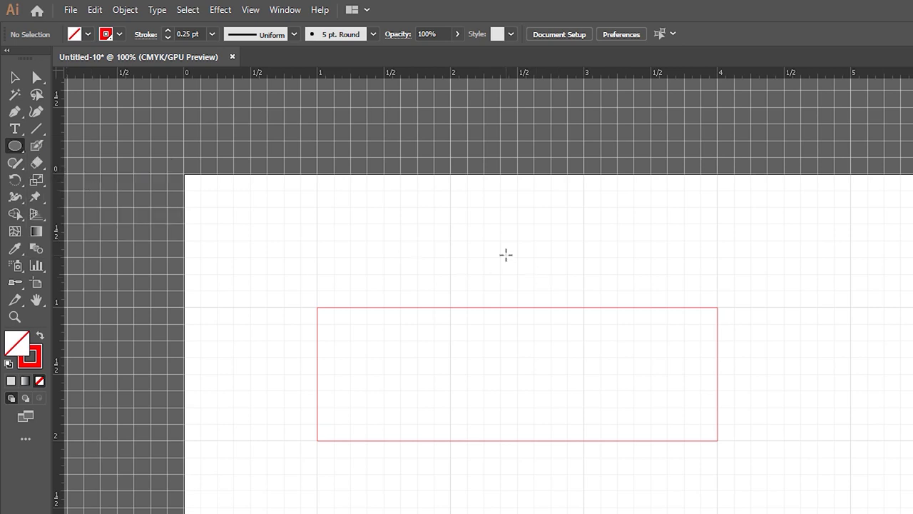
{"action": "left_click", "coordinate": [506, 254]}
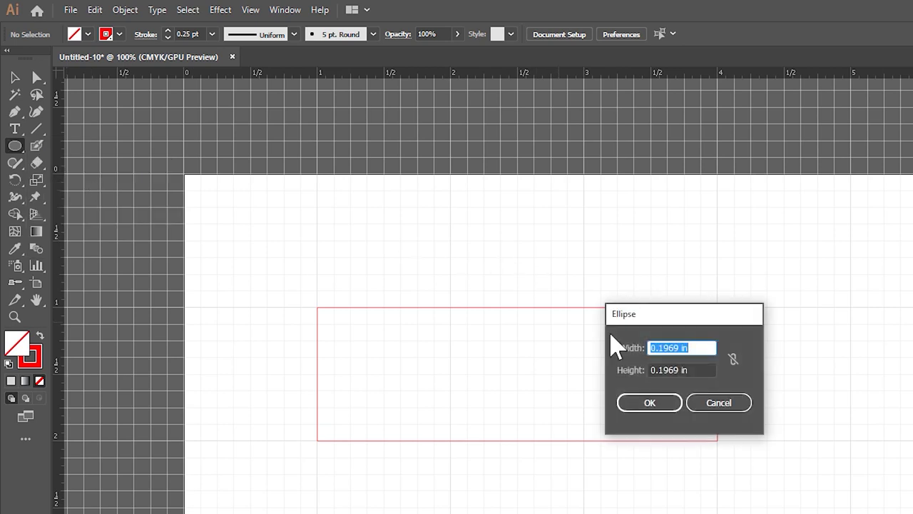
{"action": "type", "text": "5mm"}
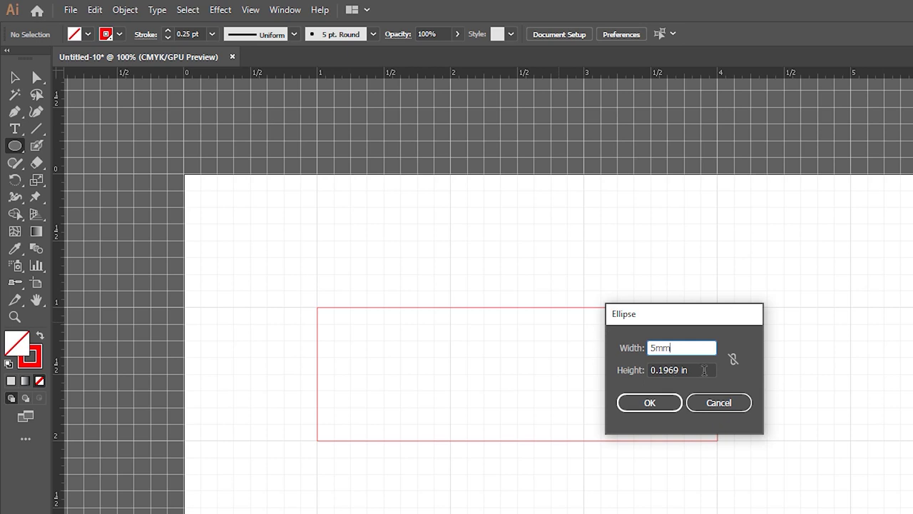
{"action": "key", "text": "Tab"}
{"action": "type", "text": "5"}
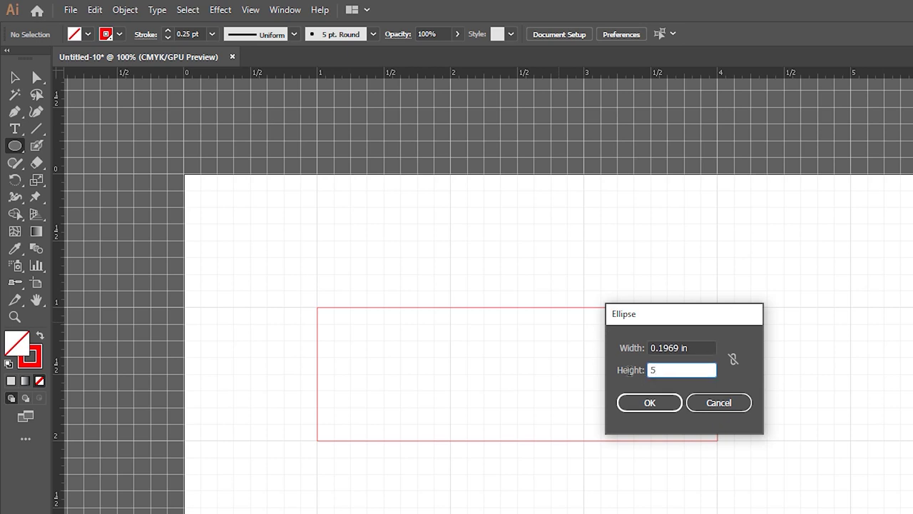
{"action": "type", "text": "mm"}
{"action": "key", "text": "Return"}
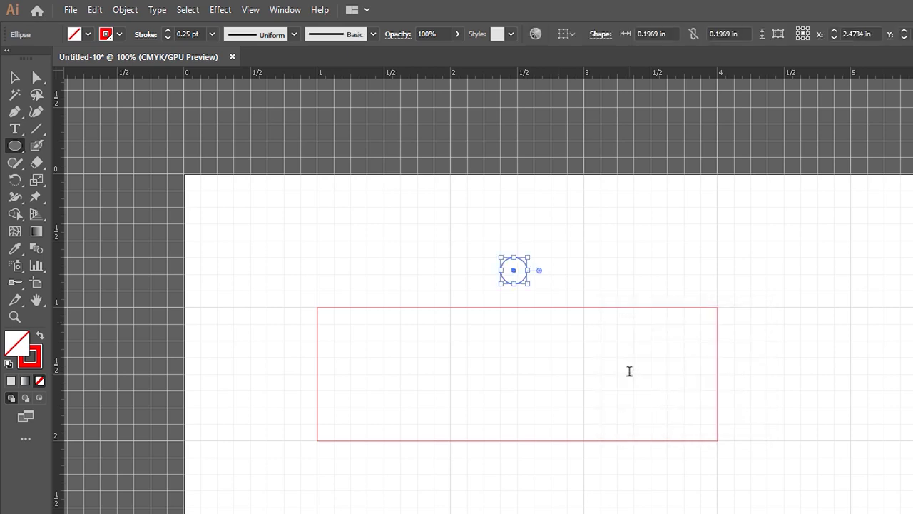
- Move the circle into the rectangle and center it horizontally and vertically
{"action": "left_click", "coordinate": [15, 77]}
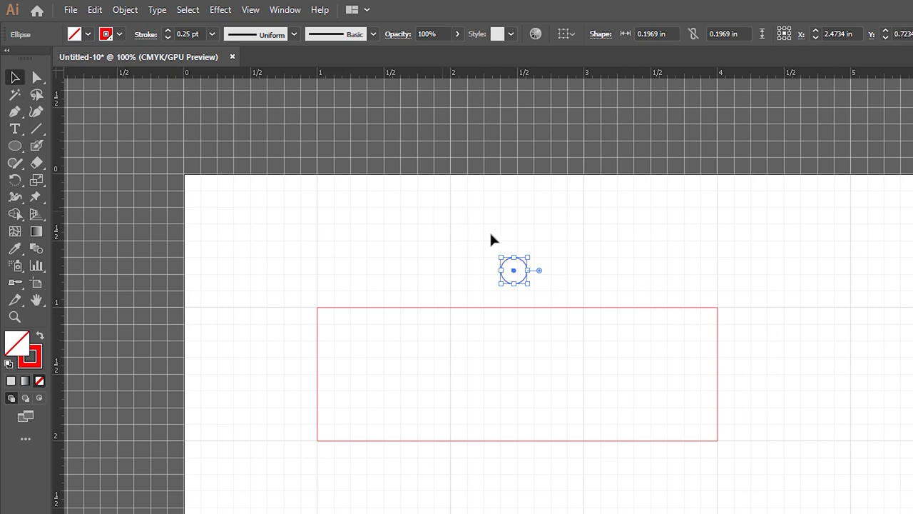
{"action": "left_click_drag", "start_coordinate": [519, 280], "coordinate": [519, 377]}
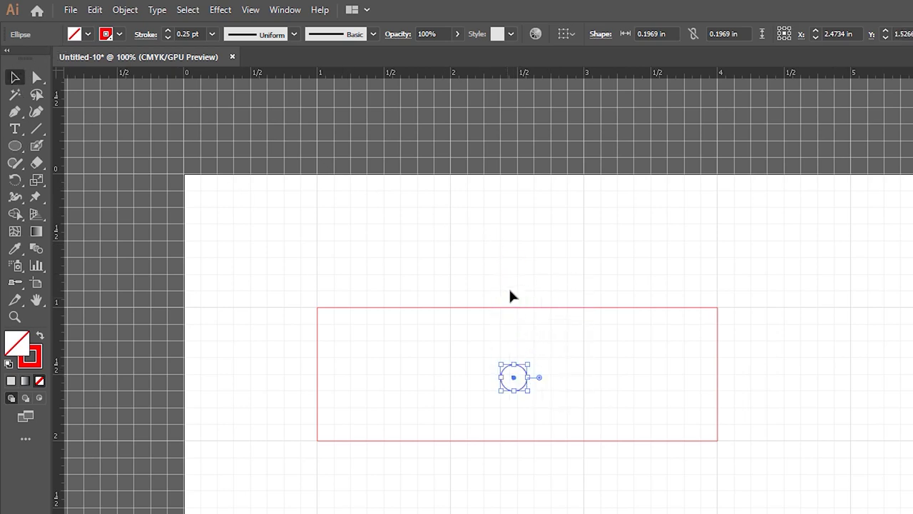
{"action": "left_click", "coordinate": [546, 311], "text": "shift"}
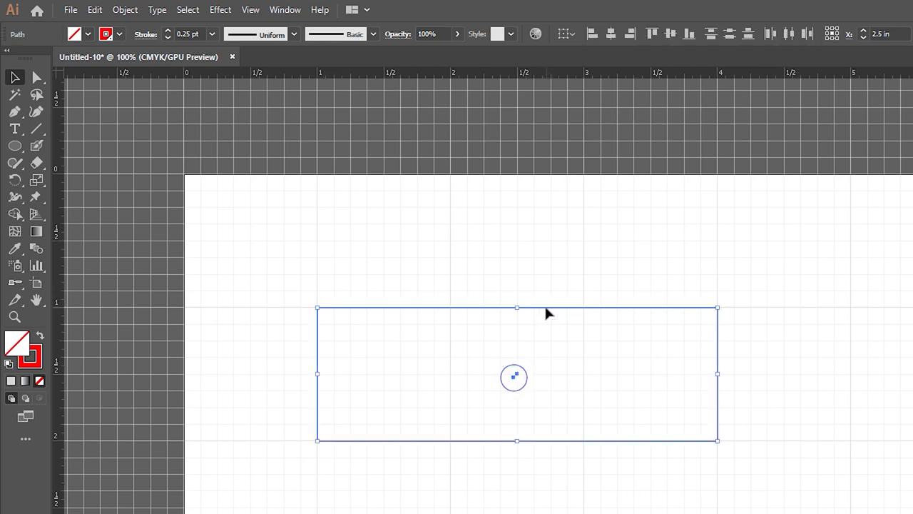
{"action": "left_click", "coordinate": [612, 35]}
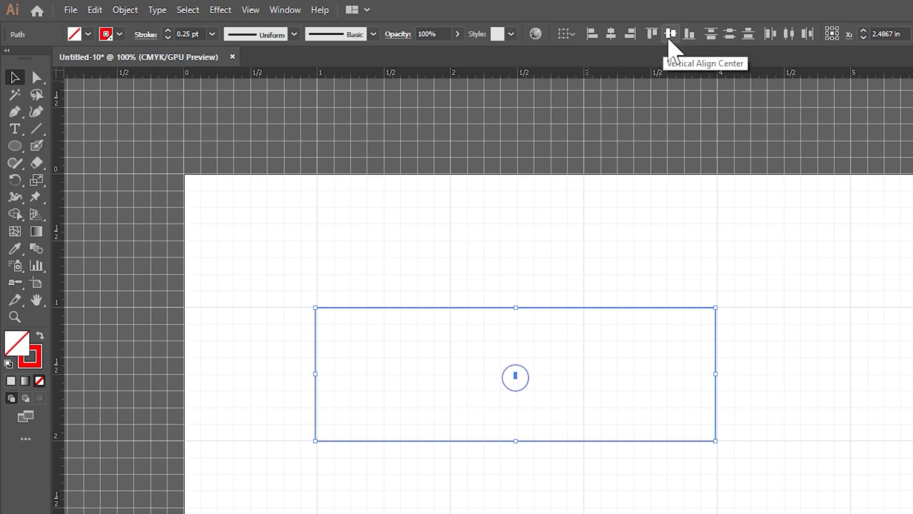
{"action": "left_click", "coordinate": [670, 36]}
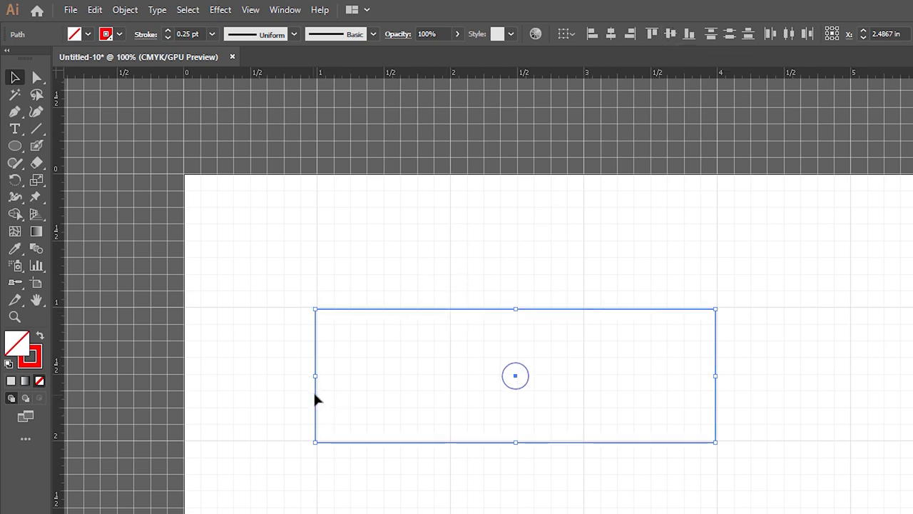
- Zoom to 200% and snap the rectangle and hole onto the grid
{"action": "left_click", "coordinate": [14, 316]}
{"action": "left_click", "coordinate": [316, 327]}
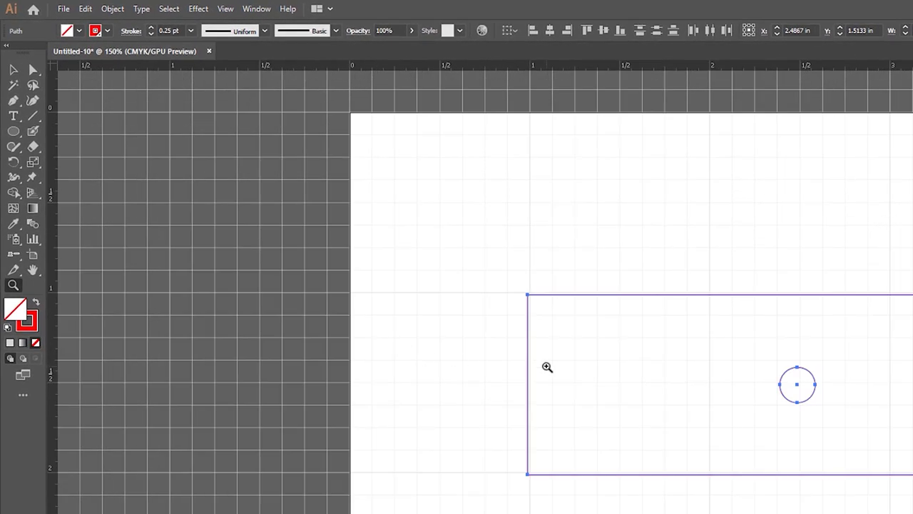
{"action": "left_click", "coordinate": [547, 368]}
{"action": "left_click", "coordinate": [12, 69]}
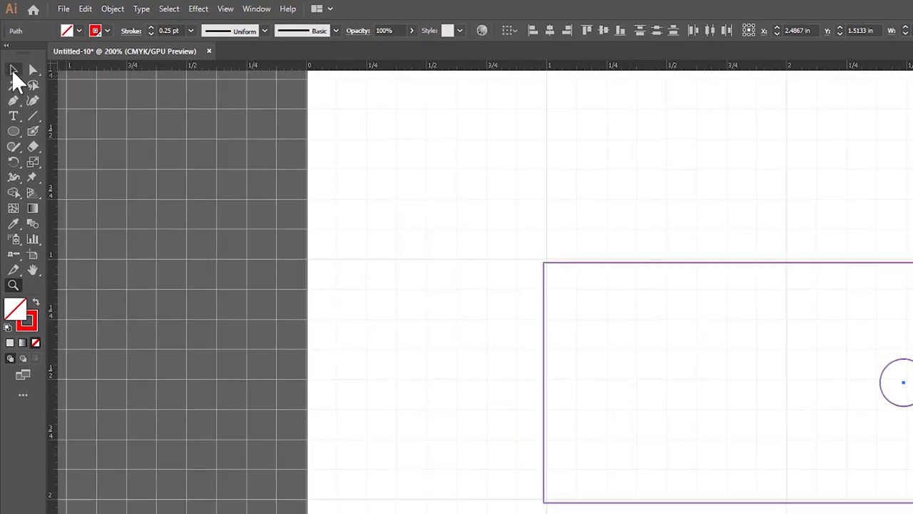
{"action": "left_click_drag", "start_coordinate": [601, 267], "coordinate": [605, 264]}
{"action": "scroll", "coordinate": [457, 285], "scroll_direction": "right", "scroll_amount": 5}
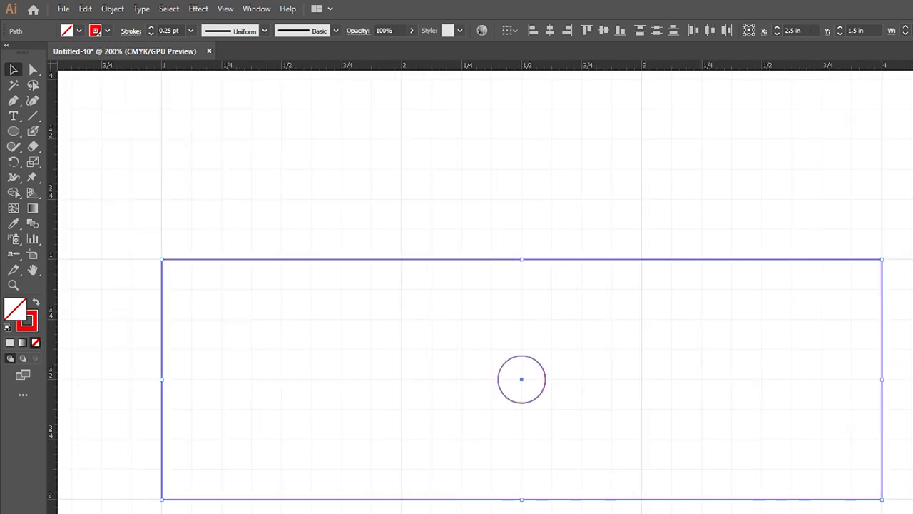
{"action": "scroll", "coordinate": [457, 285], "scroll_direction": "left", "scroll_amount": 5}
{"action": "scroll", "coordinate": [457, 285], "scroll_direction": "right", "scroll_amount": 6}
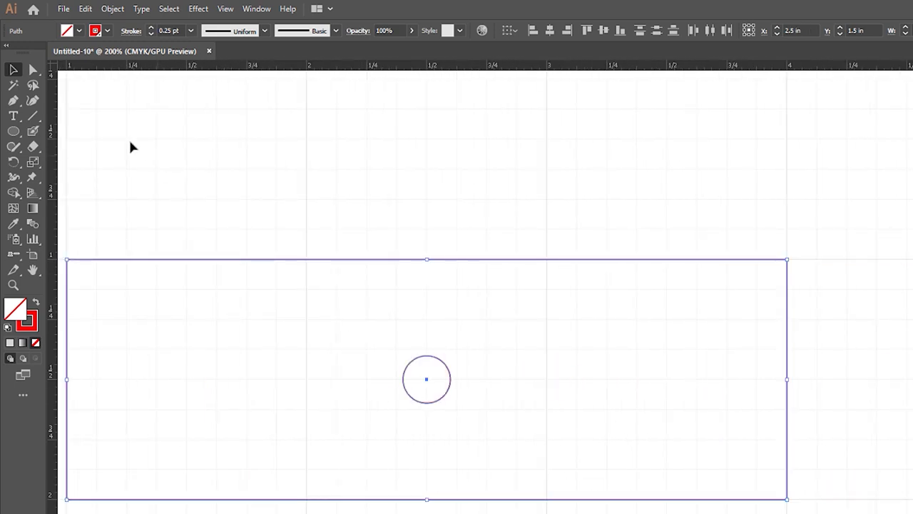
- Draw a short horizontal line ending at the rectangle's right edge and stroke it blue
{"action": "left_click", "coordinate": [36, 119]}
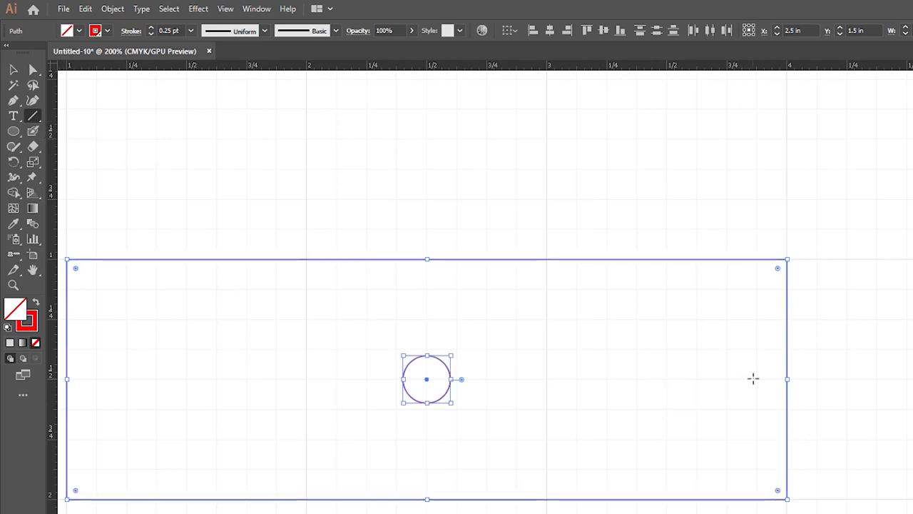
{"action": "left_click_drag", "start_coordinate": [757, 379], "coordinate": [787, 379]}
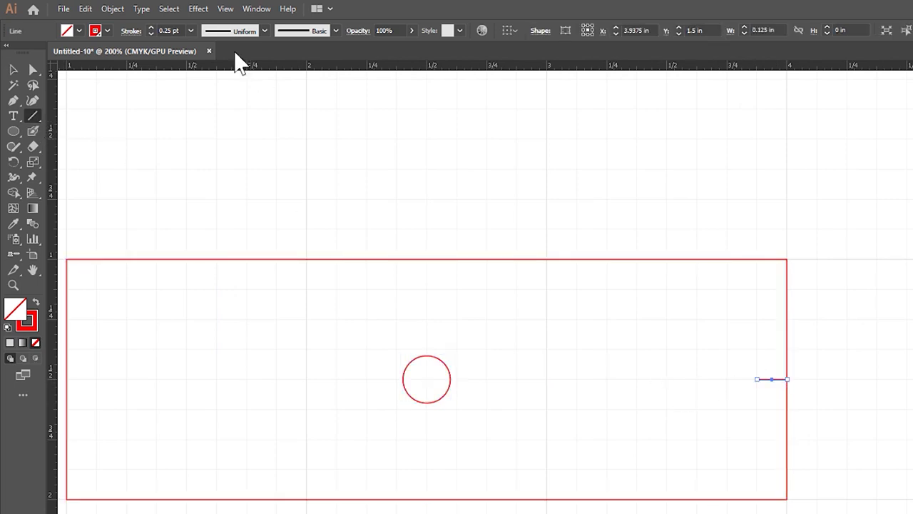
{"action": "left_click", "coordinate": [107, 31]}
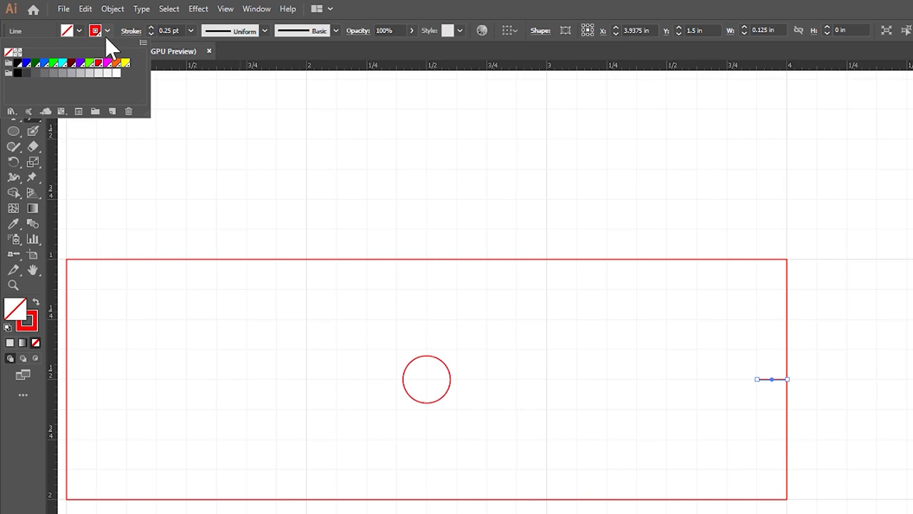
{"action": "left_click", "coordinate": [27, 65]}
- Disable Snap to Grid and zoom in closely on the blue line's end
{"action": "left_click", "coordinate": [226, 8]}
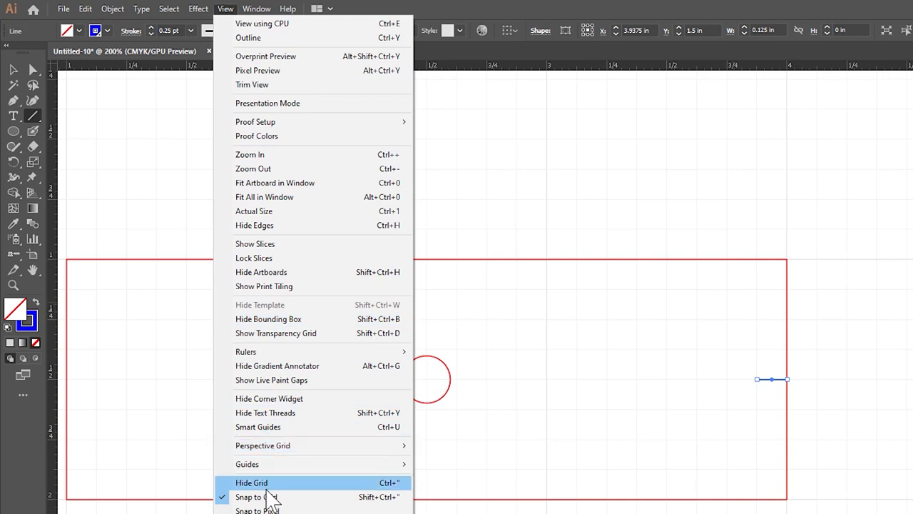
{"action": "left_click", "coordinate": [270, 497]}
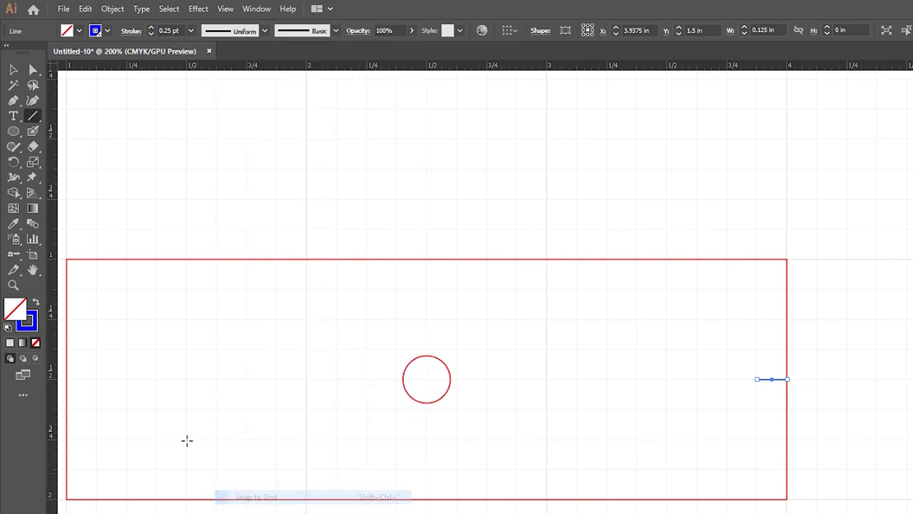
{"action": "left_click", "coordinate": [12, 284]}
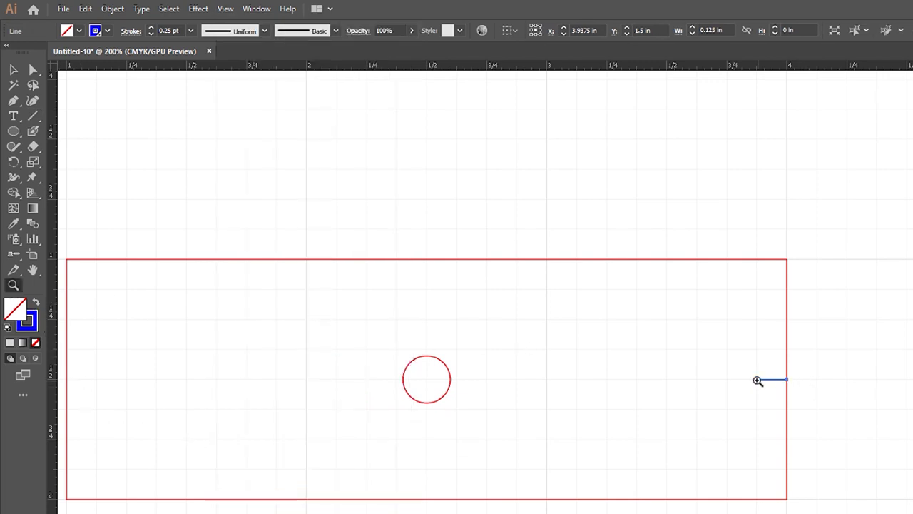
{"action": "left_click", "coordinate": [758, 380]}
{"action": "left_click", "coordinate": [606, 350]}
{"action": "left_click", "coordinate": [565, 376]}
{"action": "left_click", "coordinate": [565, 375]}
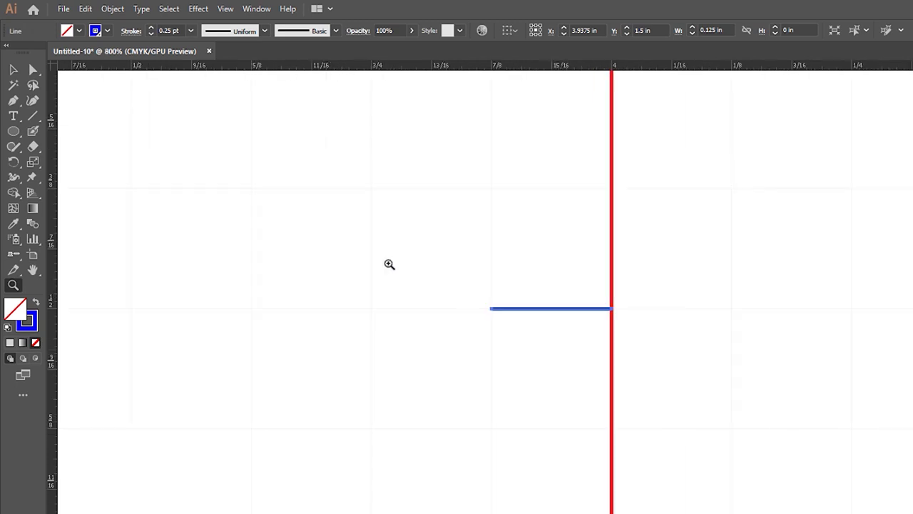
- Drag the line's left endpoint right to shorten it to 0.0613 in, then zoom out
{"action": "left_click", "coordinate": [13, 69]}
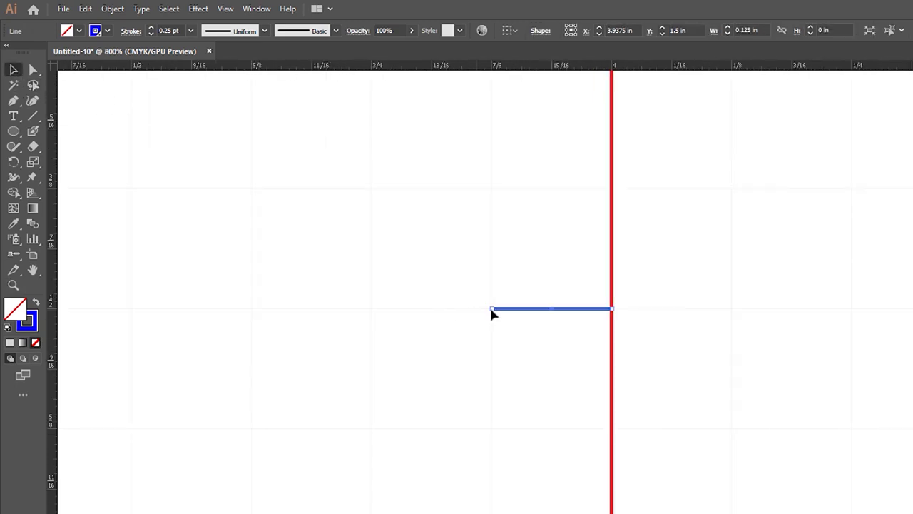
{"action": "left_click_drag", "start_coordinate": [491, 313], "coordinate": [555, 316]}
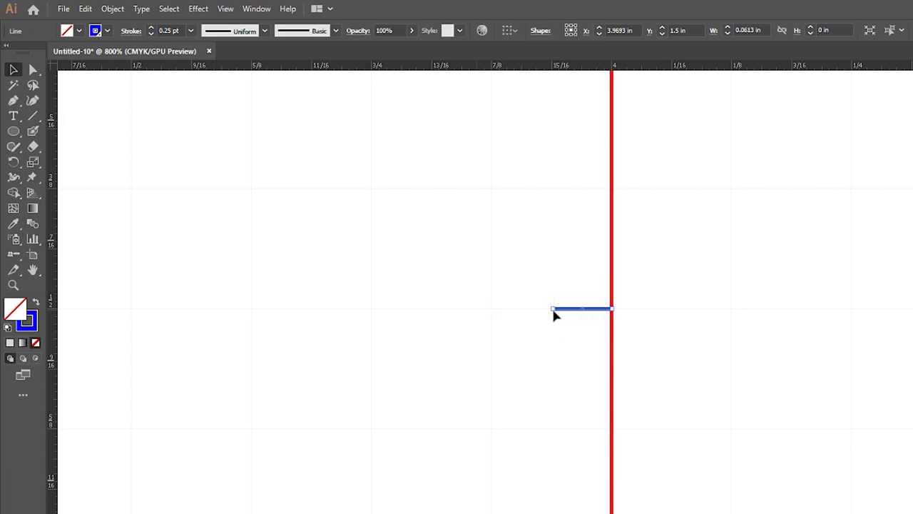
{"action": "left_click", "coordinate": [13, 285]}
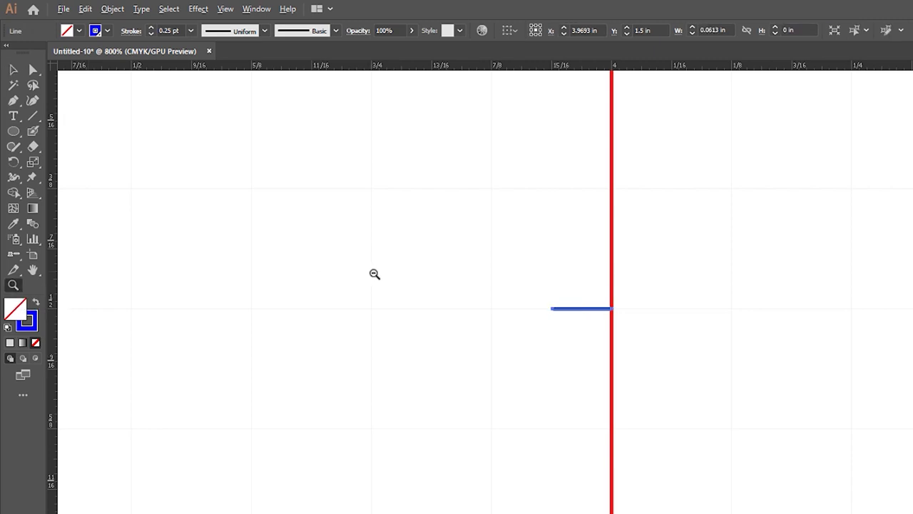
{"action": "left_click", "coordinate": [393, 280], "text": "alt"}
- Zoom out to 66.67% and marquee-select the rectangle with its centre hole
{"action": "left_click", "coordinate": [454, 327], "text": "alt"}
{"action": "left_click", "coordinate": [457, 332], "text": "alt"}
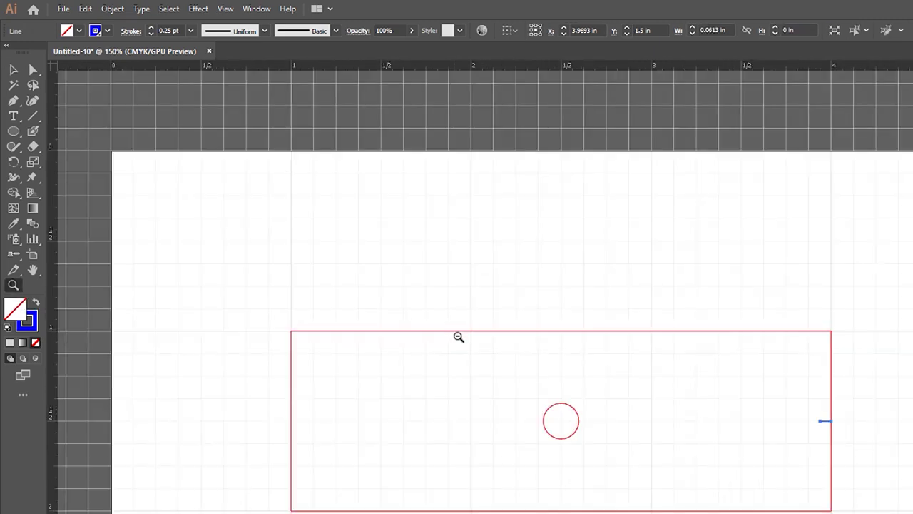
{"action": "left_click", "coordinate": [646, 416], "text": "alt"}
{"action": "left_click", "coordinate": [647, 414], "text": "alt"}
{"action": "left_click", "coordinate": [13, 69]}
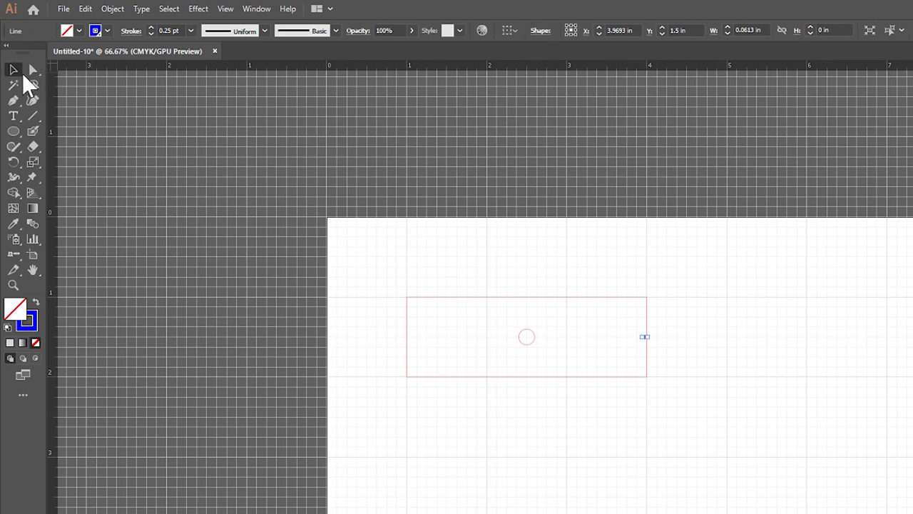
{"action": "left_click", "coordinate": [672, 423]}
{"action": "left_click_drag", "start_coordinate": [735, 418], "coordinate": [364, 281]}
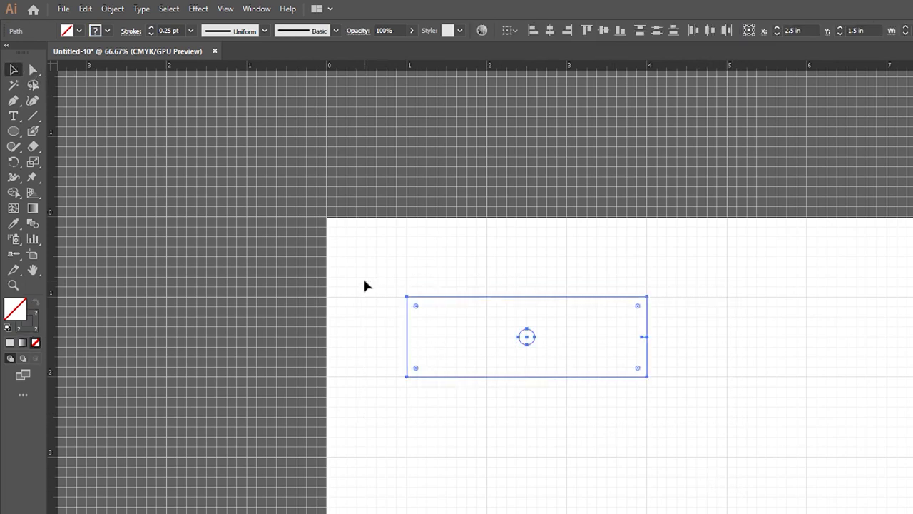
{"action": "scroll", "coordinate": [484, 286], "scroll_direction": "right", "scroll_amount": 10}
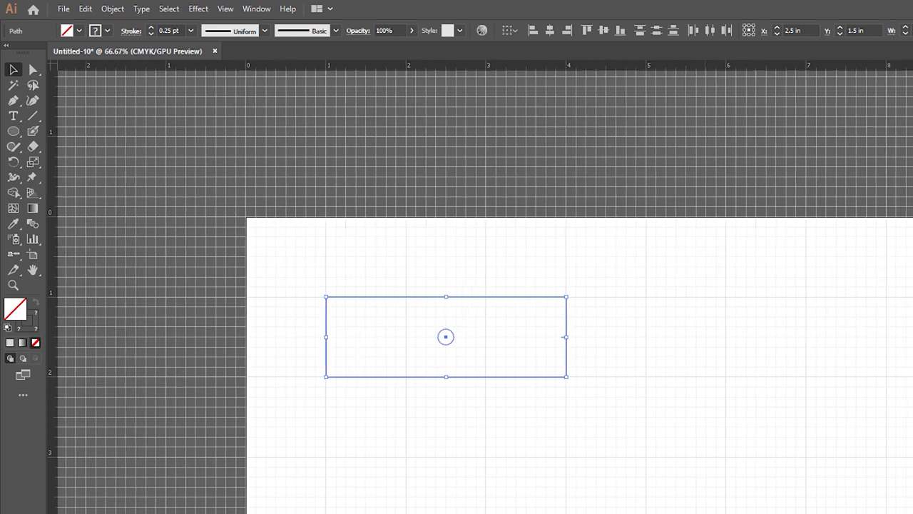
{"action": "scroll", "coordinate": [484, 287], "scroll_direction": "right", "scroll_amount": 2}
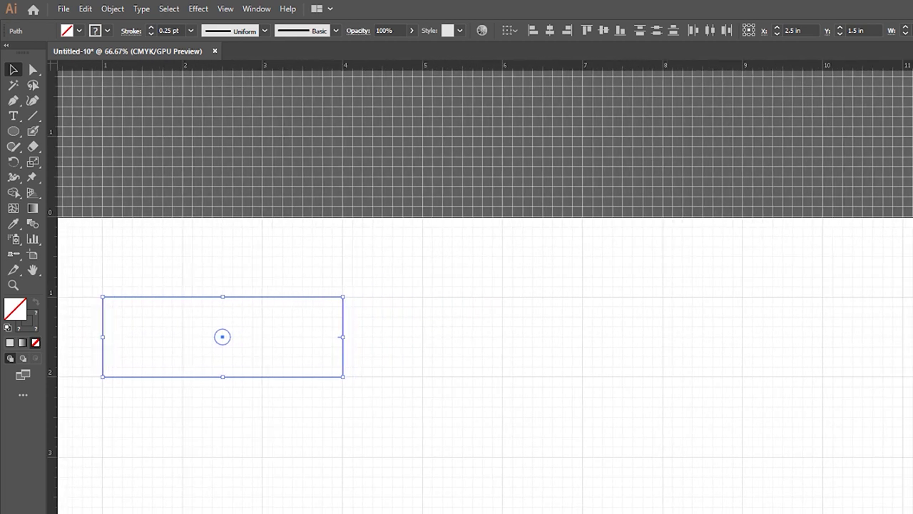
- Nudge the rectangle right and back so it sits at X 2.5 in
{"action": "key", "text": "shift+ctrl+b"}
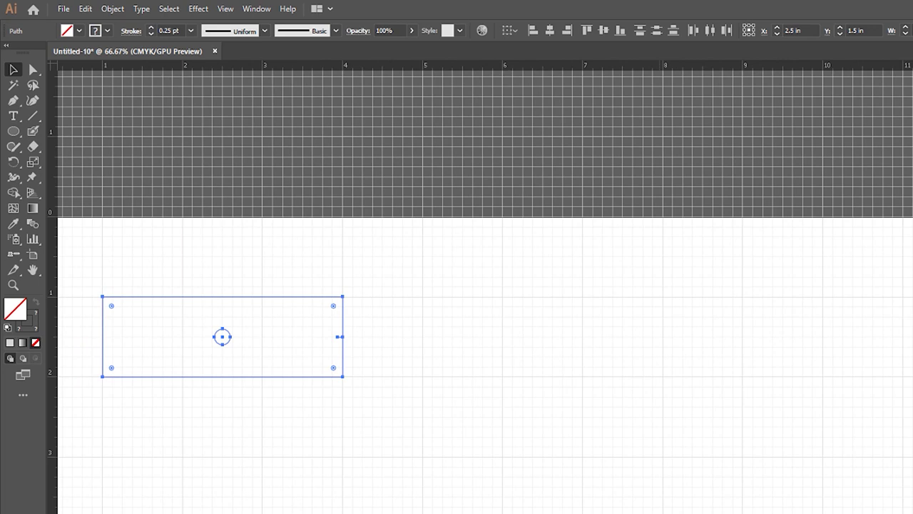
{"action": "key", "text": "shift+ctrl+b"}
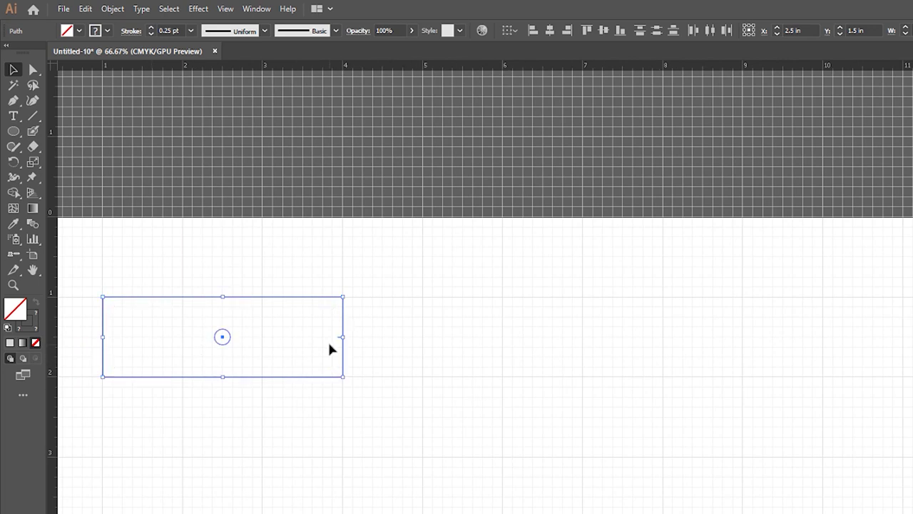
{"action": "key", "text": "Right"}
{"action": "key", "text": "Right"}
{"action": "key", "text": "Right"}
{"action": "key", "text": "Right"}
{"action": "key", "text": "Right"}
{"action": "key", "text": "Right"}
{"action": "key", "text": "Right"}
{"action": "key", "text": "Right"}
{"action": "key", "text": "Right"}
{"action": "key", "text": "Right"}
{"action": "key", "text": "Right"}
{"action": "key", "text": "Right"}
{"action": "key", "text": "Right"}
{"action": "key", "text": "Right"}
{"action": "key", "text": "Right"}
{"action": "key", "text": "Right"}
{"action": "key", "text": "Right"}
{"action": "key", "text": "Right"}
{"action": "key", "text": "Right"}
{"action": "key", "text": "Right"}
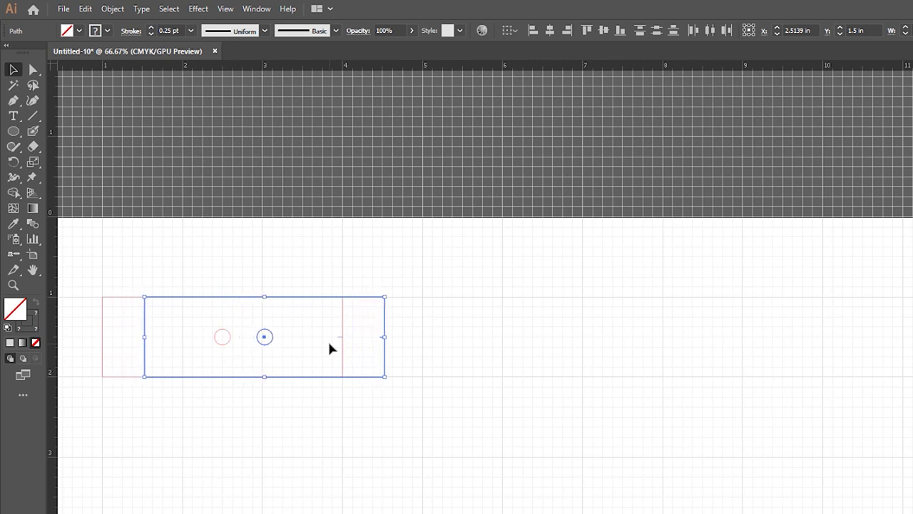
{"action": "key", "text": "Right"}
{"action": "key", "text": "Right"}
{"action": "key", "text": "Right"}
{"action": "key", "text": "Right"}
{"action": "key", "text": "Right"}
{"action": "key", "text": "Right"}
{"action": "key", "text": "Right"}
{"action": "key", "text": "Right"}
{"action": "key", "text": "Right"}
{"action": "key", "text": "Right"}
{"action": "key", "text": "Right"}
{"action": "key", "text": "Right"}
{"action": "key", "text": "Right"}
{"action": "key", "text": "Right"}
{"action": "key", "text": "Right"}
{"action": "key", "text": "Right"}
{"action": "key", "text": "Right"}
{"action": "key", "text": "Right"}
{"action": "key", "text": "Right"}
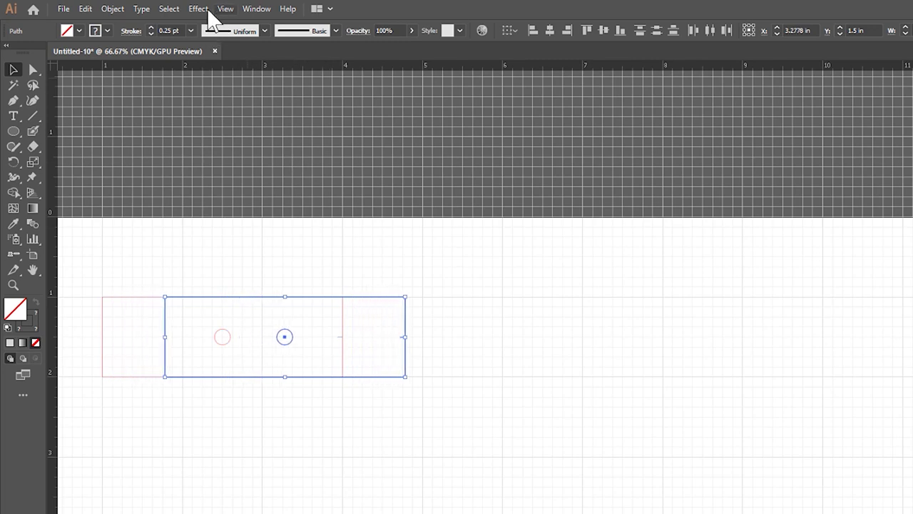
{"action": "key", "text": "Left"}
{"action": "key", "text": "Left"}
{"action": "key", "text": "Left"}
{"action": "key", "text": "Left"}
{"action": "key", "text": "Left"}
{"action": "key", "text": "Left"}
{"action": "key", "text": "Left"}
{"action": "key", "text": "Left"}
{"action": "key", "text": "Left"}
{"action": "key", "text": "Left"}
{"action": "key", "text": "Left"}
{"action": "key", "text": "Left"}
{"action": "key", "text": "Left"}
{"action": "key", "text": "Left"}
{"action": "key", "text": "Left"}
{"action": "key", "text": "Left"}
{"action": "key", "text": "Left"}
{"action": "key", "text": "Left"}
{"action": "key", "text": "Left"}
{"action": "key", "text": "Left"}
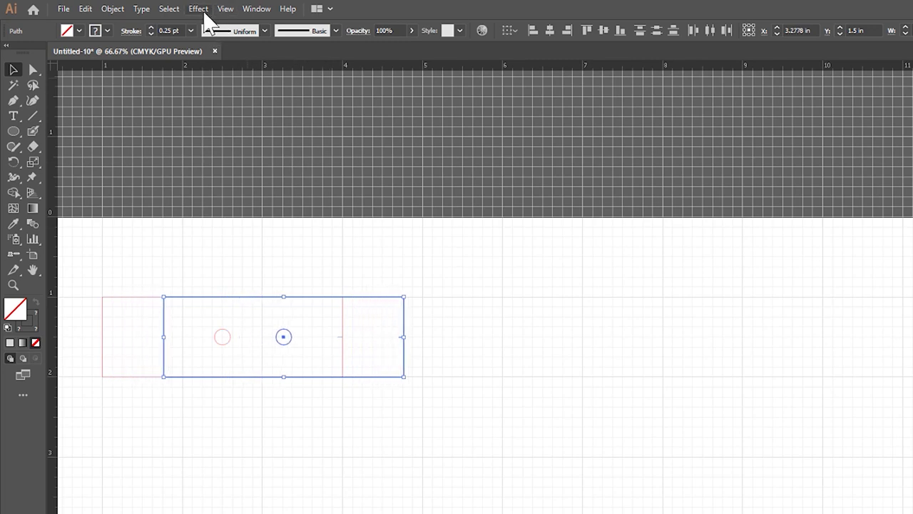
{"action": "key", "text": "Left"}
{"action": "key", "text": "Left"}
{"action": "key", "text": "Left"}
{"action": "key", "text": "Left"}
{"action": "key", "text": "Left"}
{"action": "key", "text": "Left"}
{"action": "key", "text": "Left"}
{"action": "key", "text": "Left"}
{"action": "key", "text": "Left"}
{"action": "key", "text": "Left"}
{"action": "key", "text": "Left"}
{"action": "key", "text": "Left"}
{"action": "key", "text": "Left"}
{"action": "key", "text": "Left"}
{"action": "key", "text": "Left"}
{"action": "key", "text": "Left"}
{"action": "key", "text": "Left"}
{"action": "key", "text": "Left"}
{"action": "key", "text": "Left"}
{"action": "key", "text": "Left"}
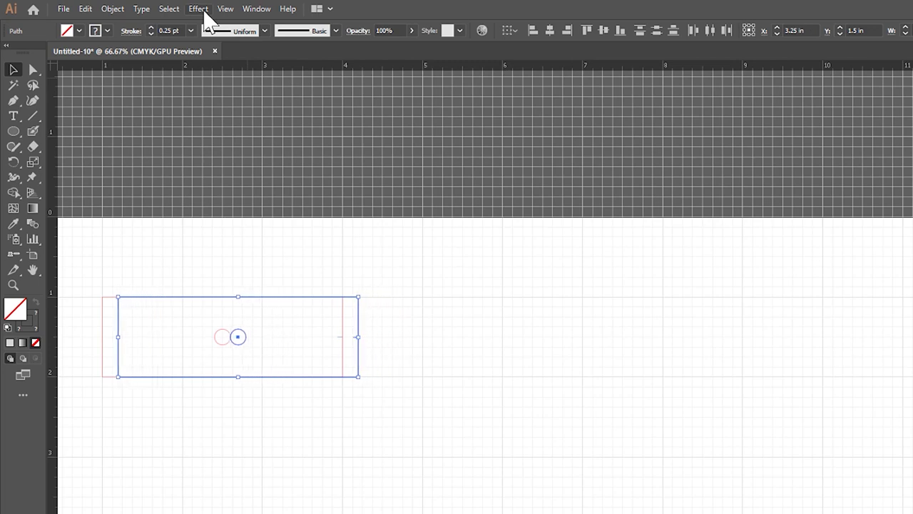
{"action": "key", "text": "Left"}
{"action": "key", "text": "Left"}
{"action": "key", "text": "Left"}
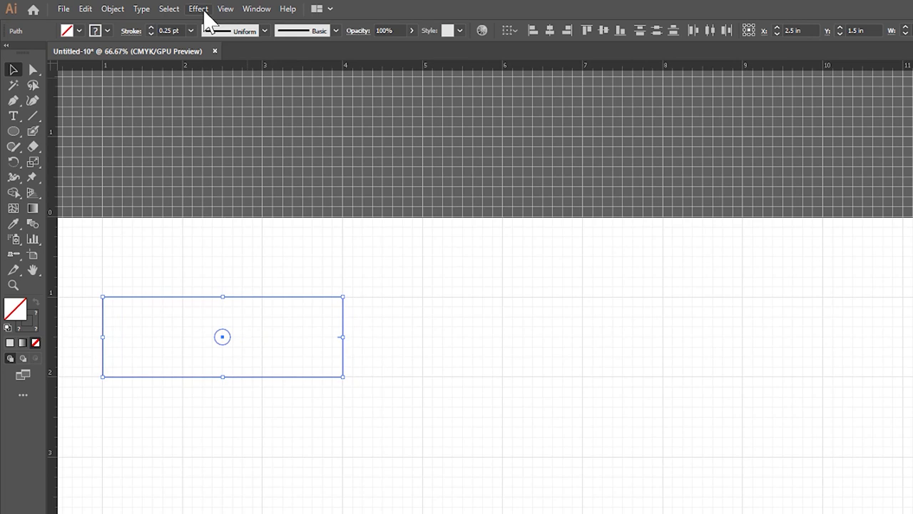
{"action": "key", "text": "ctrl+alt+["}
- Deselect everything and redo the last undone Scale via the Edit menu
{"action": "left_click", "coordinate": [339, 419]}
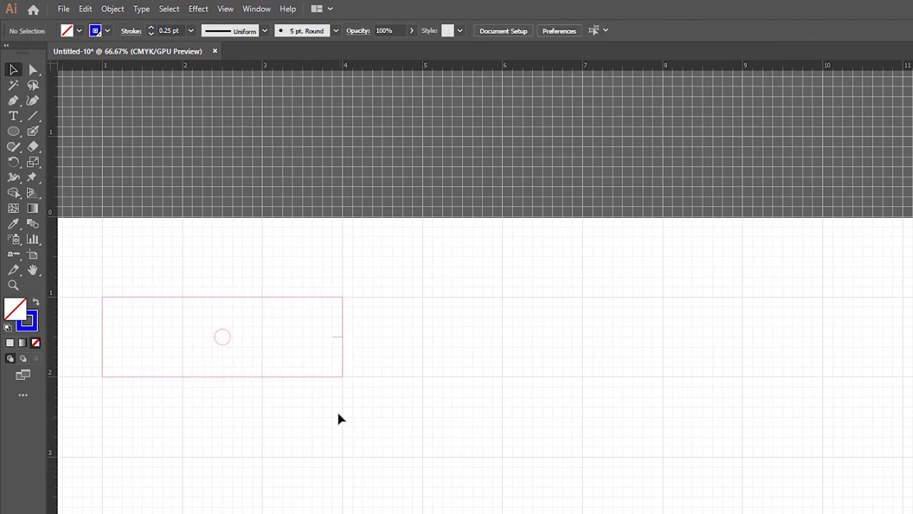
{"action": "left_click", "coordinate": [87, 10]}
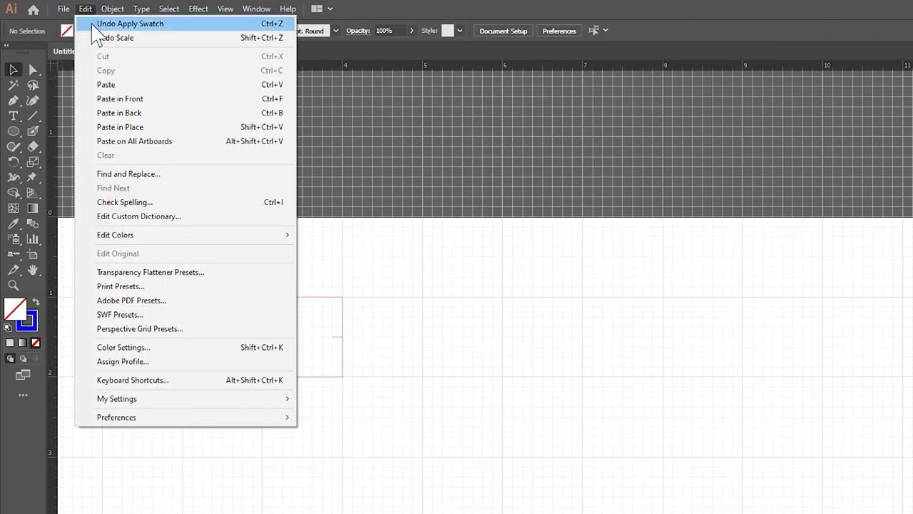
{"action": "left_click", "coordinate": [100, 39]}
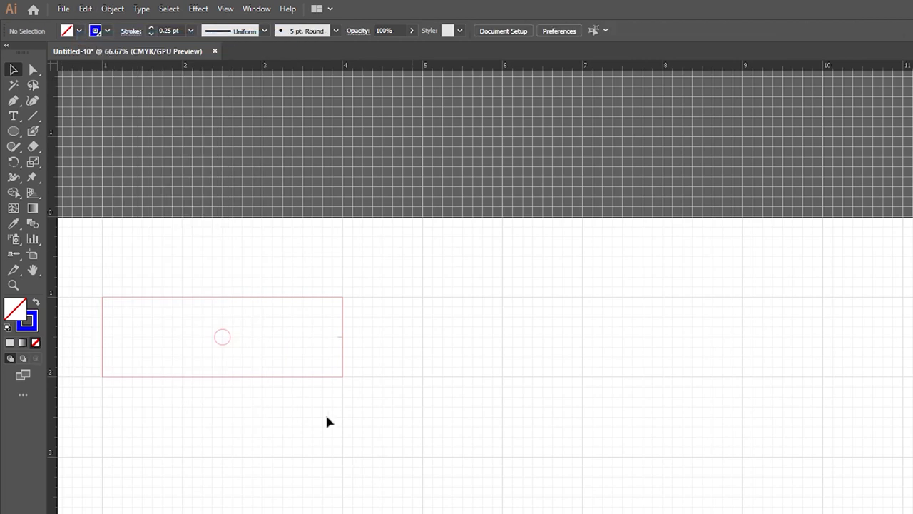
- Re-enable Snap to Grid and marquee-select the rectangle with its hole
{"action": "left_click", "coordinate": [199, 10]}
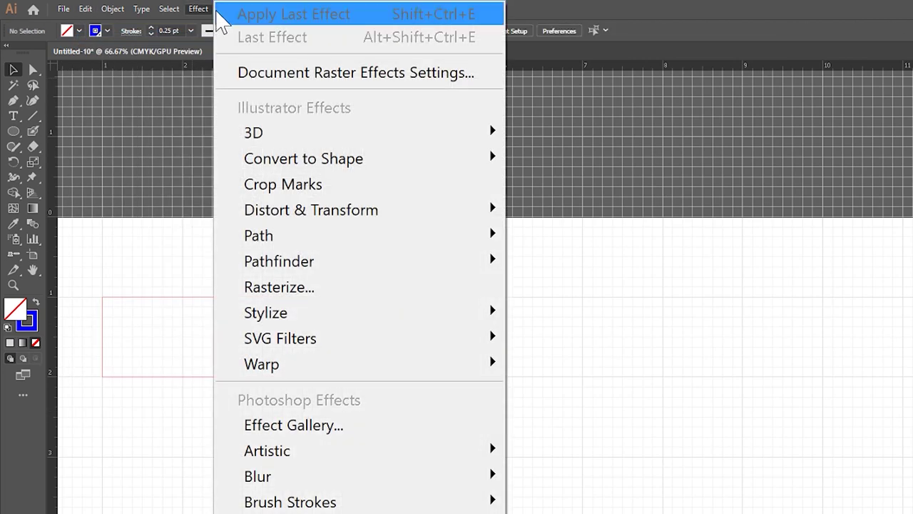
{"action": "left_click", "coordinate": [224, 10]}
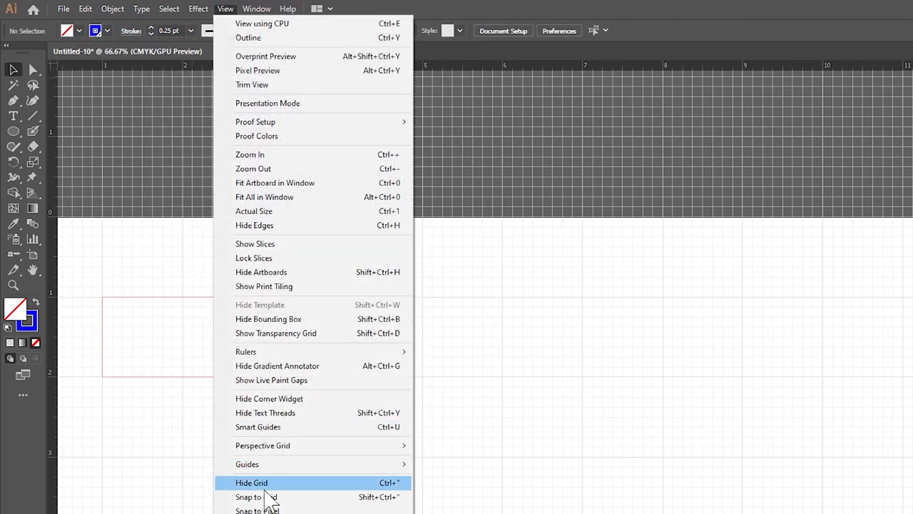
{"action": "left_click", "coordinate": [258, 496]}
{"action": "left_click_drag", "start_coordinate": [410, 428], "coordinate": [123, 271]}
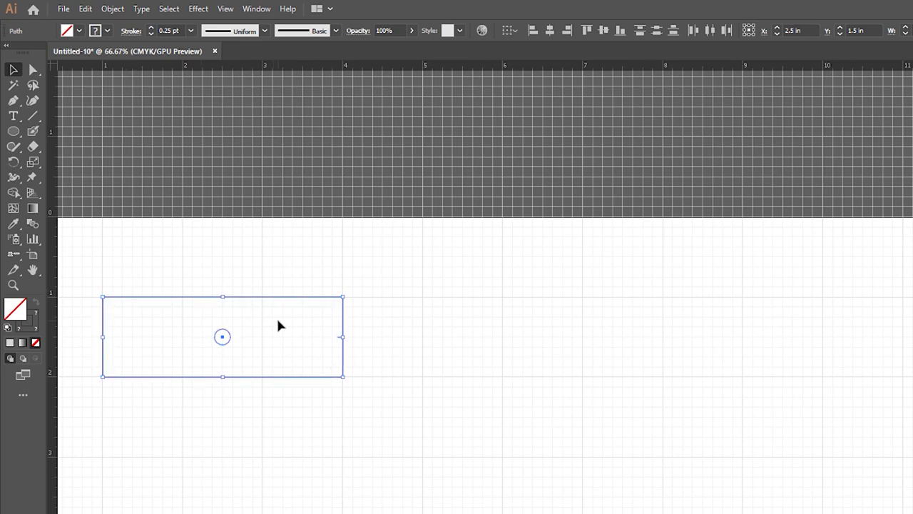
- Slide a copy of the holed rectangle to the right, leaving a gap
{"action": "key", "text": "Right"}
{"action": "key", "text": "Right"}
{"action": "key", "text": "Right"}
{"action": "key", "text": "Right"}
{"action": "key", "text": "Right"}
{"action": "key", "text": "Right"}
{"action": "key", "text": "Right"}
{"action": "key", "text": "Right"}
{"action": "key", "text": "Right"}
{"action": "key", "text": "Right"}
{"action": "key", "text": "Right"}
{"action": "key", "text": "Right"}
{"action": "key", "text": "Right"}
{"action": "key", "text": "Right"}
{"action": "key", "text": "Right"}
{"action": "key", "text": "Right"}
{"action": "key", "text": "Right"}
{"action": "key", "text": "Right"}
{"action": "key", "text": "Right"}
{"action": "key", "text": "Right"}
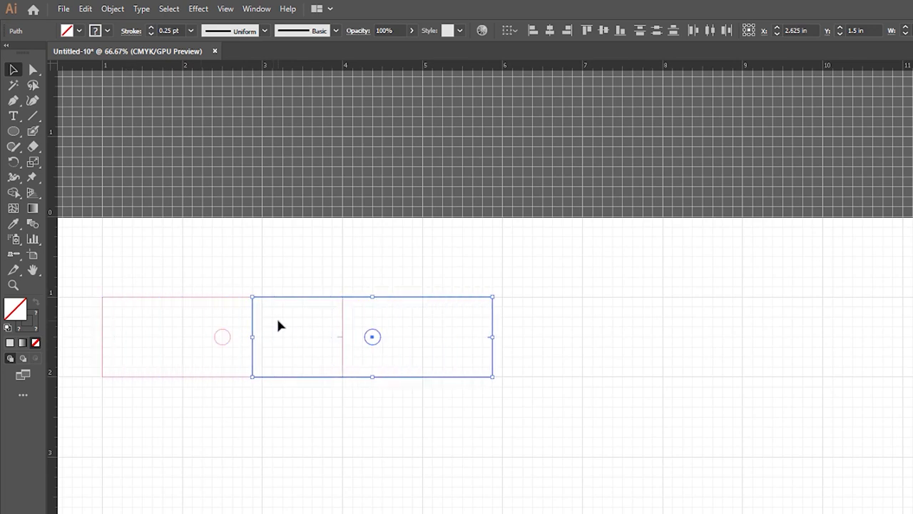
{"action": "key", "text": "Right"}
{"action": "key", "text": "Right"}
{"action": "key", "text": "Right"}
{"action": "key", "text": "Right"}
{"action": "key", "text": "Right"}
{"action": "key", "text": "Right"}
{"action": "key", "text": "Right"}
{"action": "key", "text": "Right"}
{"action": "key", "text": "Right"}
{"action": "key", "text": "Right"}
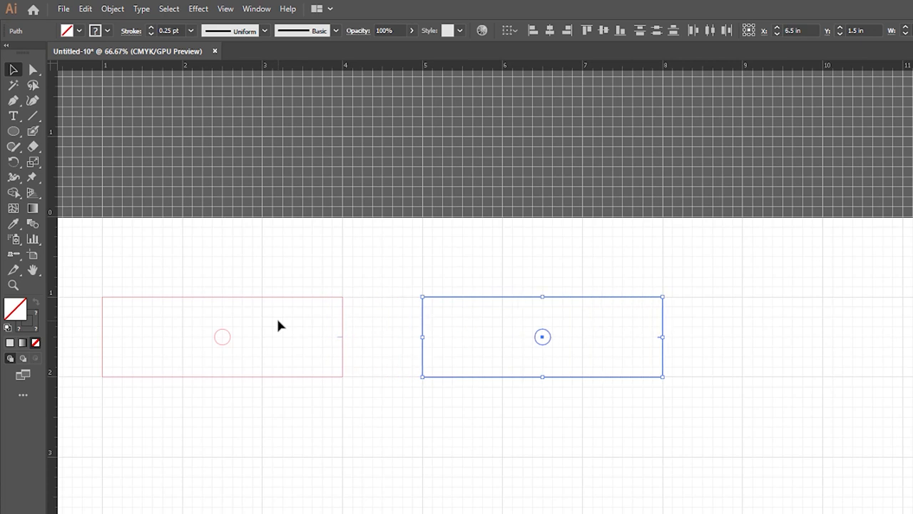
{"action": "scroll", "coordinate": [485, 356], "scroll_direction": "right", "scroll_amount": 3}
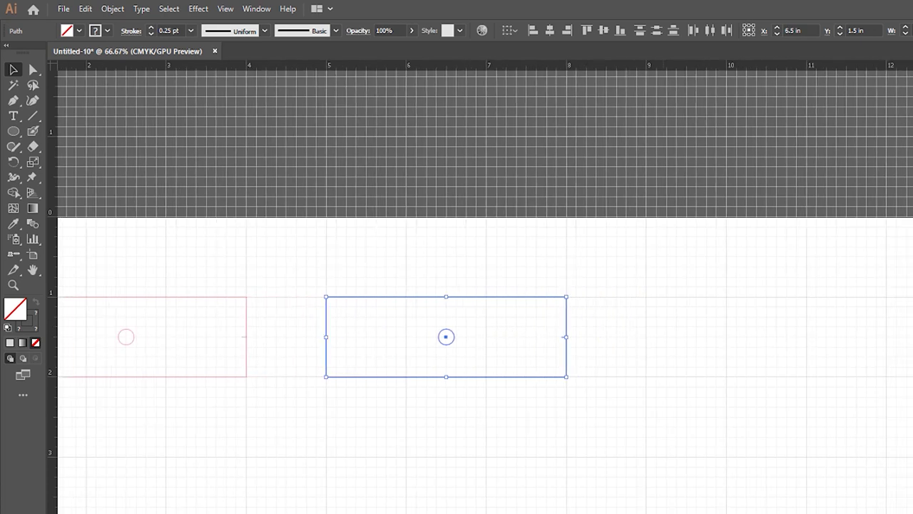
{"action": "left_click", "coordinate": [531, 453]}
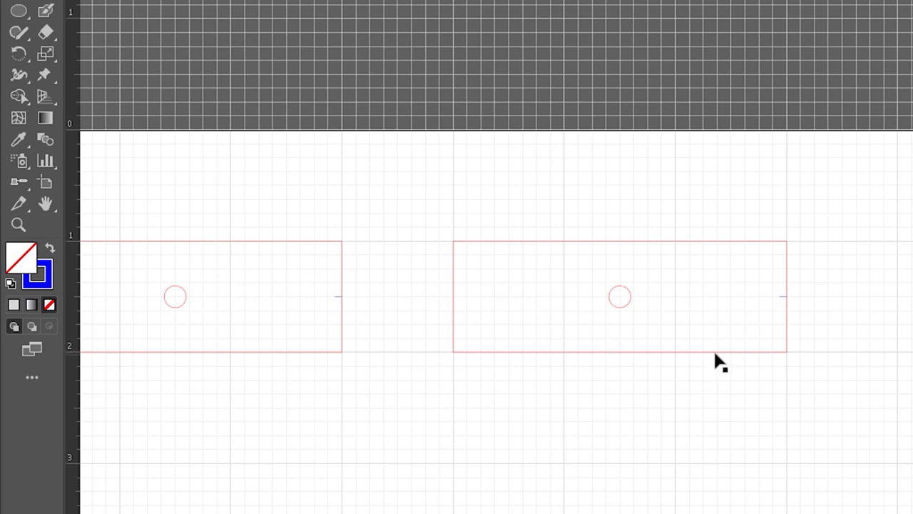
- Widen the right rectangle to about 3.38 in and re-center its hole horizontally
{"action": "left_click", "coordinate": [715, 353]}
{"action": "left_click_drag", "start_coordinate": [787, 296], "coordinate": [843, 296]}
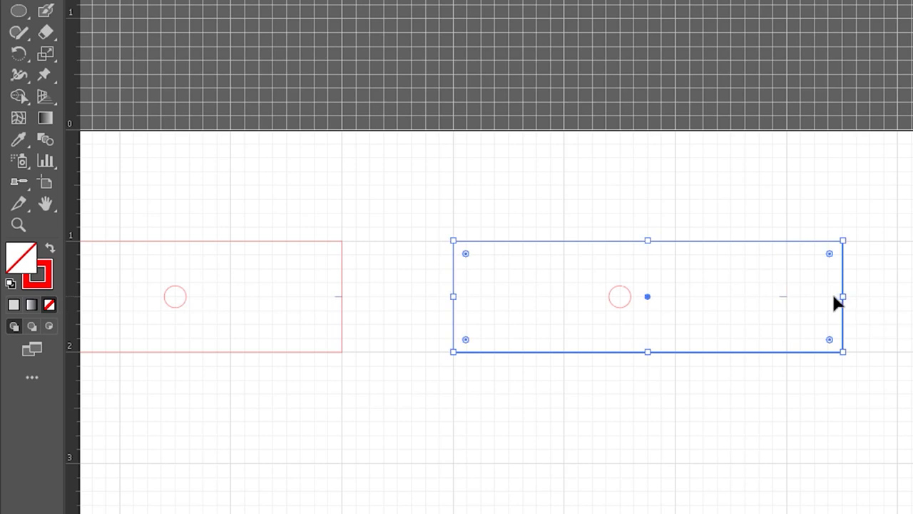
{"action": "left_click_drag", "start_coordinate": [735, 433], "coordinate": [568, 215]}
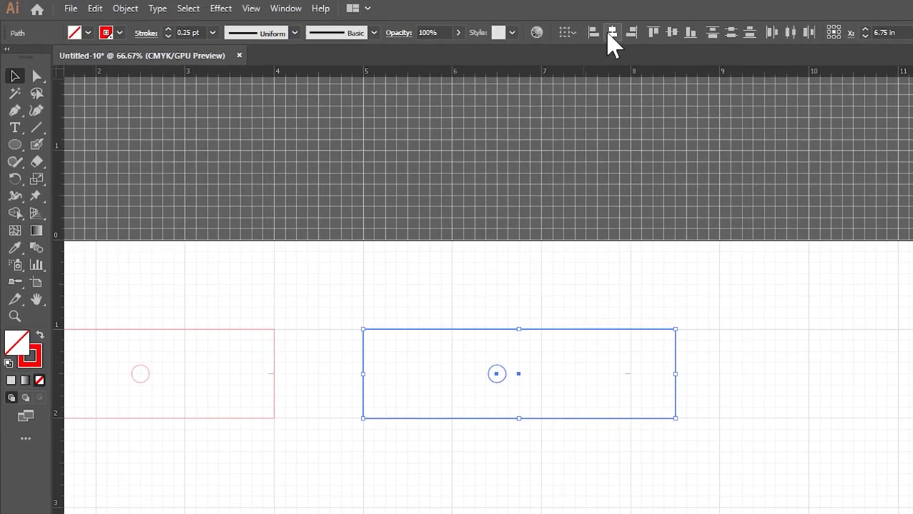
{"action": "left_click", "coordinate": [611, 33]}
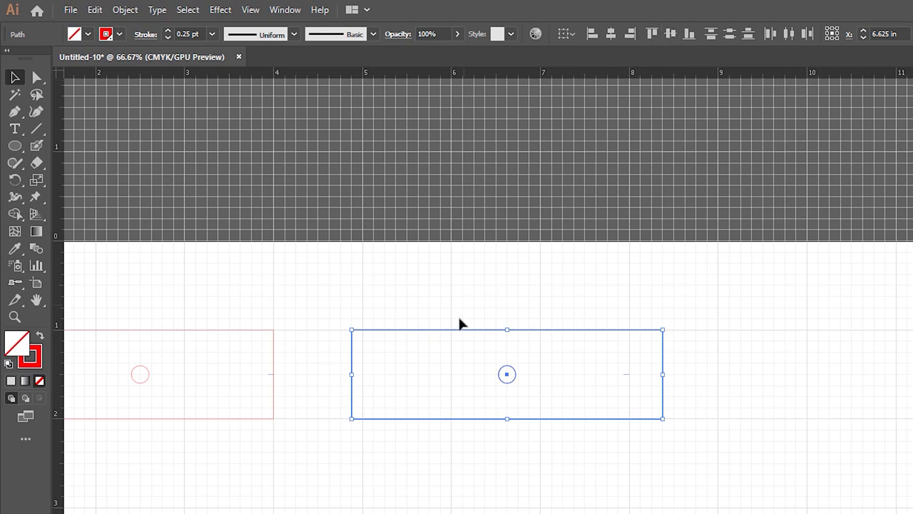
- Shift the second rectangle slightly right and nudge its tick onto the right edge
{"action": "left_click_drag", "start_coordinate": [462, 331], "coordinate": [474, 332]}
{"action": "left_click", "coordinate": [625, 375]}
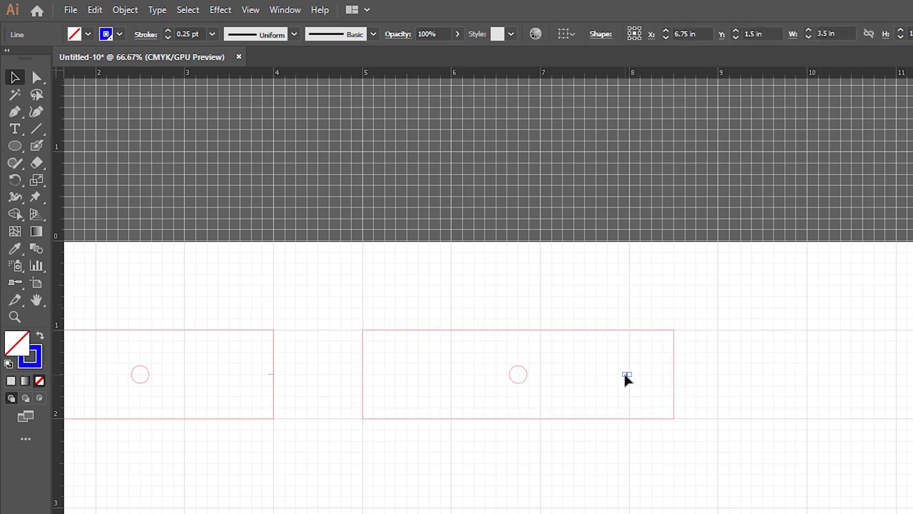
{"action": "key", "text": "Right"}
{"action": "key", "text": "Right"}
{"action": "key", "text": "Right"}
{"action": "key", "text": "Right"}
{"action": "key", "text": "Right"}
{"action": "key", "text": "ctrl+shift+a"}
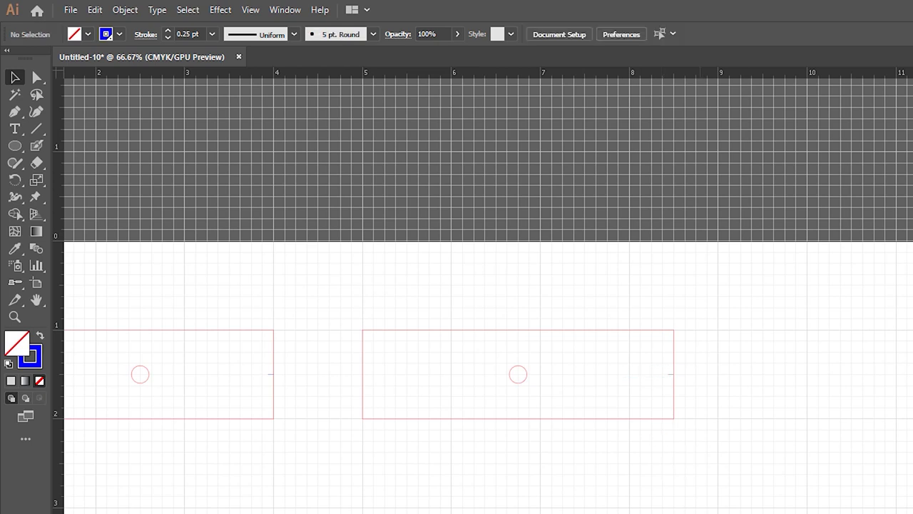
{"action": "left_click_drag", "start_coordinate": [536, 469], "coordinate": [403, 285]}
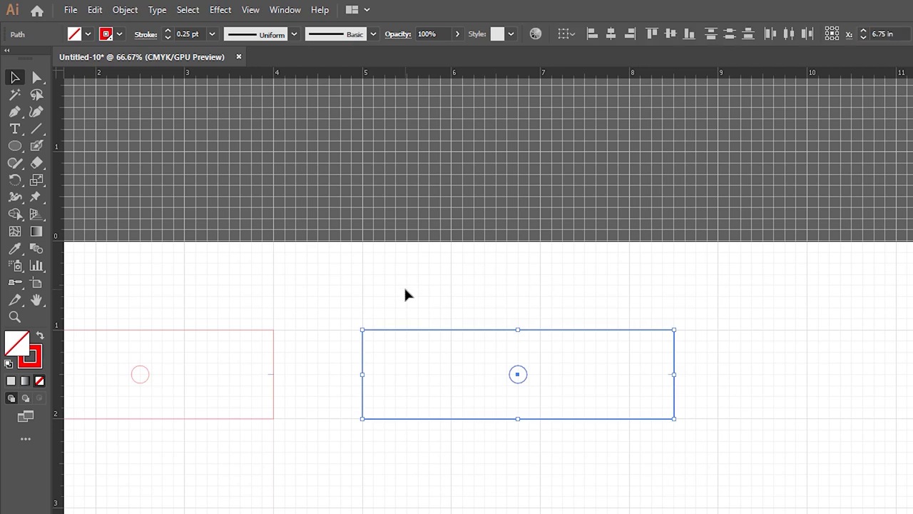
- Reselect the right-hand rectangle and step a copy further along the row
{"action": "key", "text": "ctrl+shift+b"}
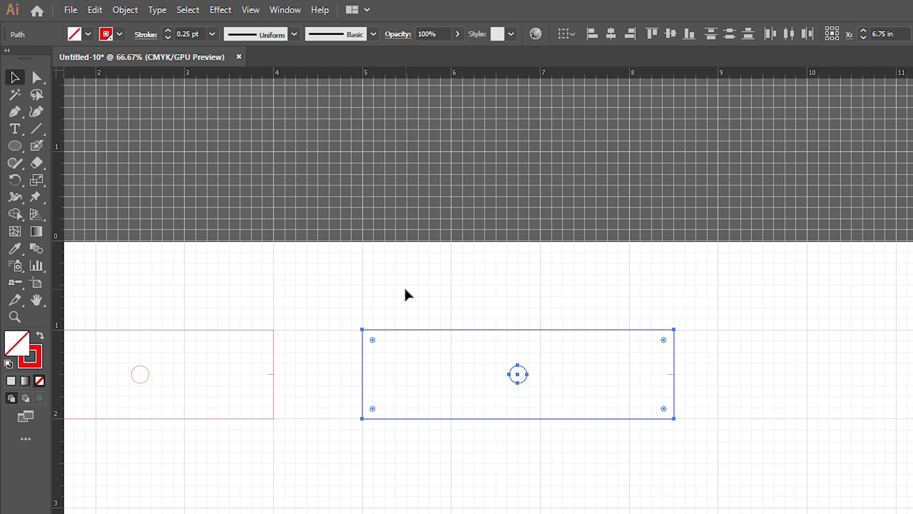
{"action": "key", "text": "ctrl+shift+b"}
{"action": "left_click_drag", "start_coordinate": [484, 352], "coordinate": [380, 288]}
{"action": "key", "text": "ctrl+shift+b"}
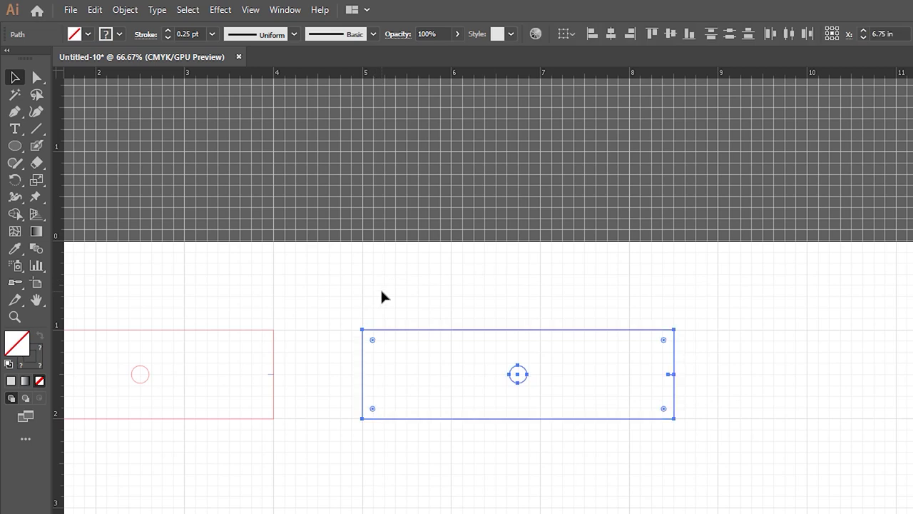
{"action": "key", "text": "ctrl+shift+b"}
{"action": "key", "text": "Right"}
{"action": "key", "text": "Right"}
{"action": "key", "text": "Right"}
{"action": "key", "text": "Right"}
{"action": "key", "text": "Right"}
{"action": "key", "text": "Right"}
{"action": "key", "text": "Right"}
{"action": "key", "text": "Right"}
{"action": "key", "text": "Right"}
{"action": "key", "text": "Right"}
{"action": "key", "text": "Right"}
{"action": "key", "text": "Right"}
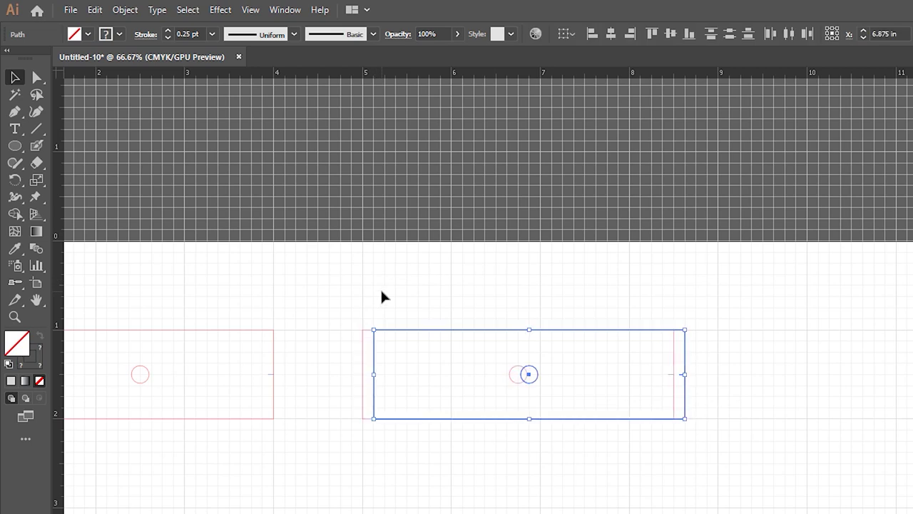
{"action": "key", "text": "Right"}
{"action": "key", "text": "Right"}
{"action": "key", "text": "Right"}
{"action": "key", "text": "Right"}
{"action": "key", "text": "Right"}
{"action": "key", "text": "Right"}
{"action": "key", "text": "Right"}
{"action": "key", "text": "Right"}
{"action": "key", "text": "Right"}
{"action": "key", "text": "Right"}
{"action": "key", "text": "Right"}
{"action": "key", "text": "Right"}
{"action": "key", "text": "Right"}
{"action": "key", "text": "Right"}
{"action": "key", "text": "Right"}
{"action": "key", "text": "Right"}
{"action": "key", "text": "Right"}
{"action": "key", "text": "Right"}
{"action": "key", "text": "Right"}
{"action": "key", "text": "Right"}
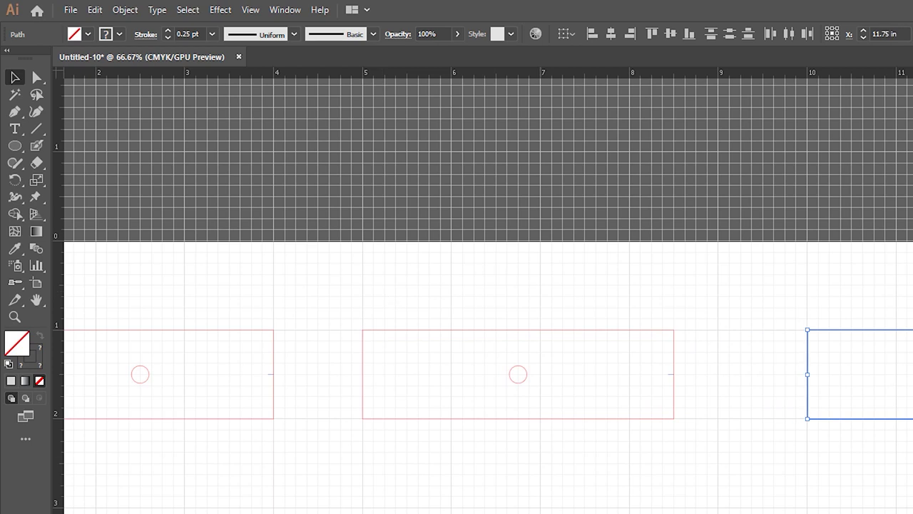
{"action": "scroll", "coordinate": [488, 379], "scroll_direction": "right", "scroll_amount": 10}
- Widen the new copy to 4 in by dragging its right edge
{"action": "left_click", "coordinate": [650, 430]}
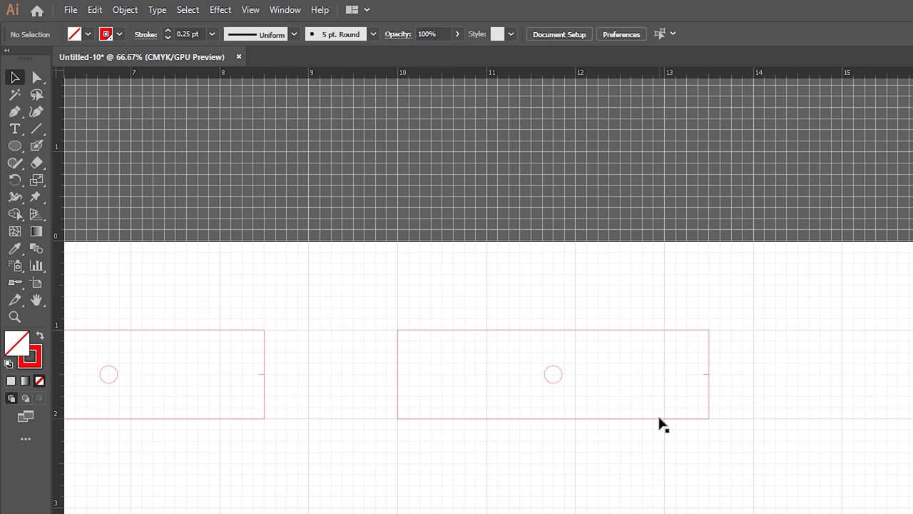
{"action": "left_click", "coordinate": [668, 419]}
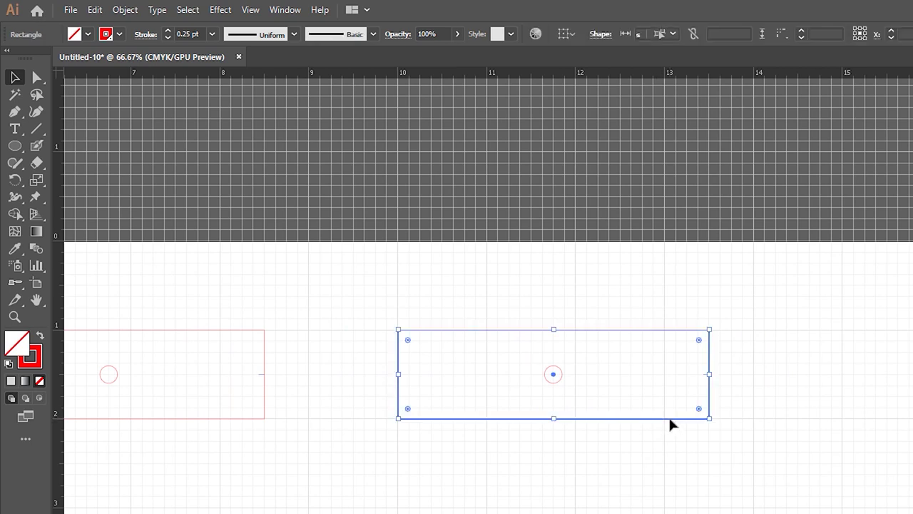
{"action": "left_click_drag", "start_coordinate": [709, 374], "coordinate": [753, 378]}
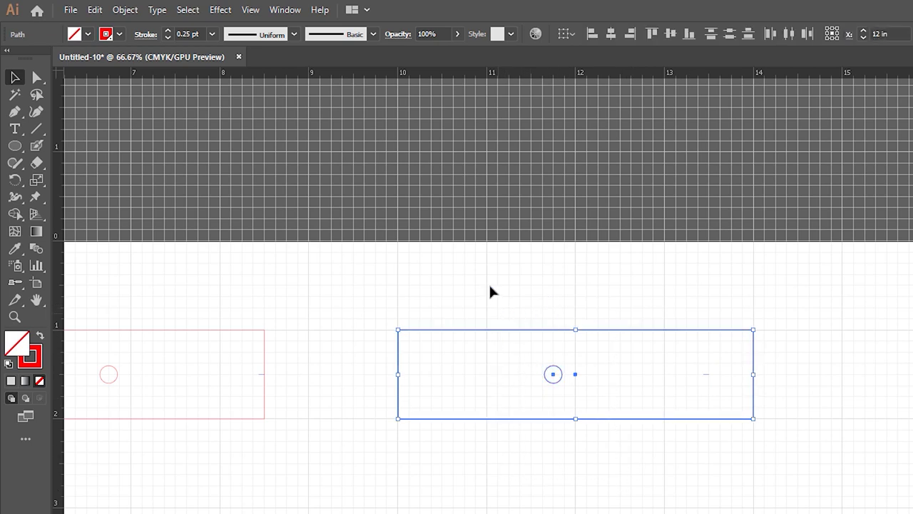
{"action": "left_click", "coordinate": [611, 34]}
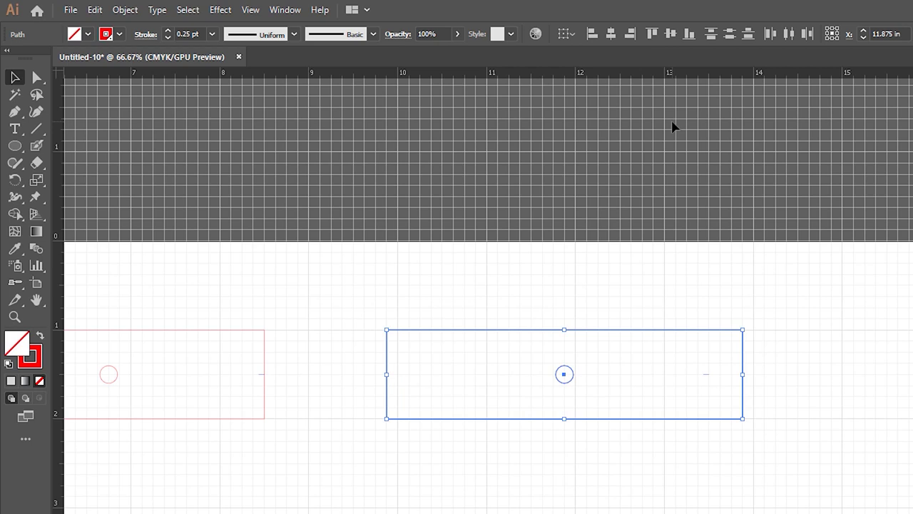
{"action": "key", "text": "ctrl+z"}
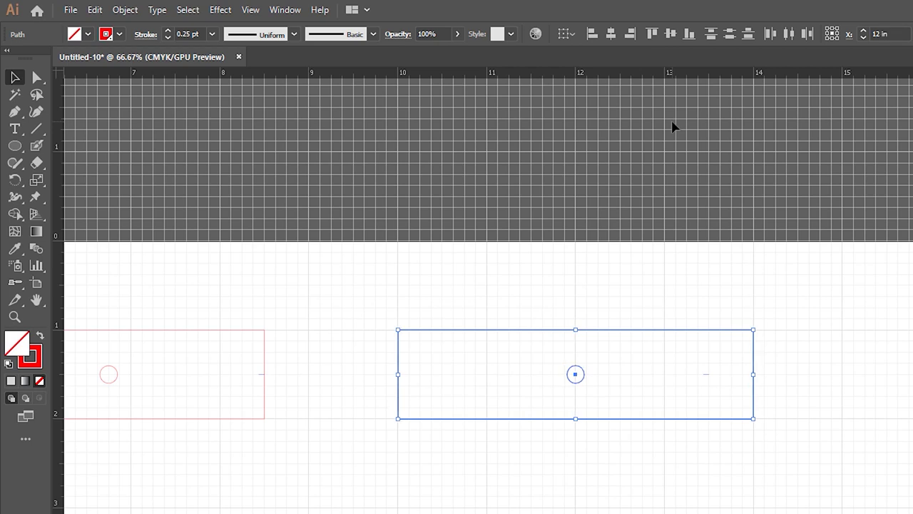
- Nudge the tick mark onto the new right edge and reselect the group
{"action": "left_click", "coordinate": [706, 370]}
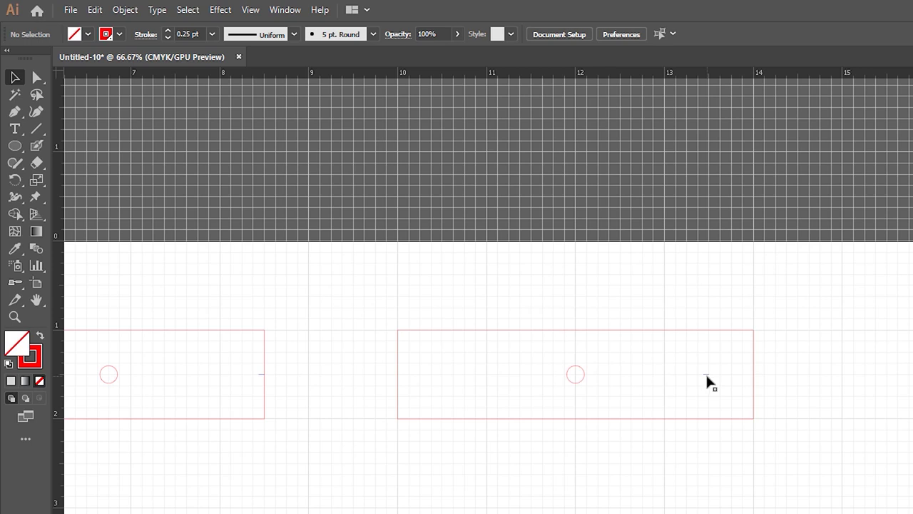
{"action": "left_click", "coordinate": [705, 374]}
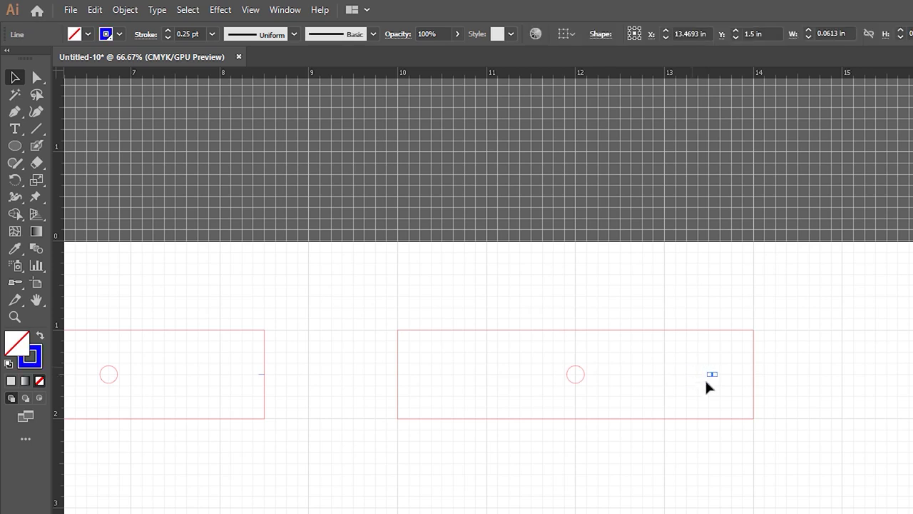
{"action": "key", "text": "Right"}
{"action": "key", "text": "Right"}
{"action": "key", "text": "Right"}
{"action": "key", "text": "Right"}
{"action": "key", "text": "Right"}
{"action": "left_click", "coordinate": [737, 501]}
{"action": "left_click_drag", "start_coordinate": [378, 309], "coordinate": [378, 307]}
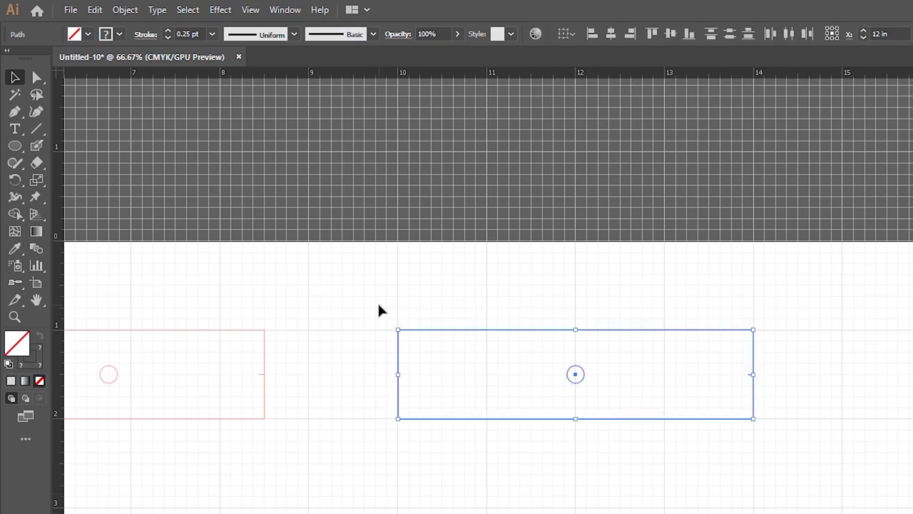
- Duplicate the rectangle rightward, widen it to 4.5 in, and re-center its hole
{"action": "key", "text": "alt+Right"}
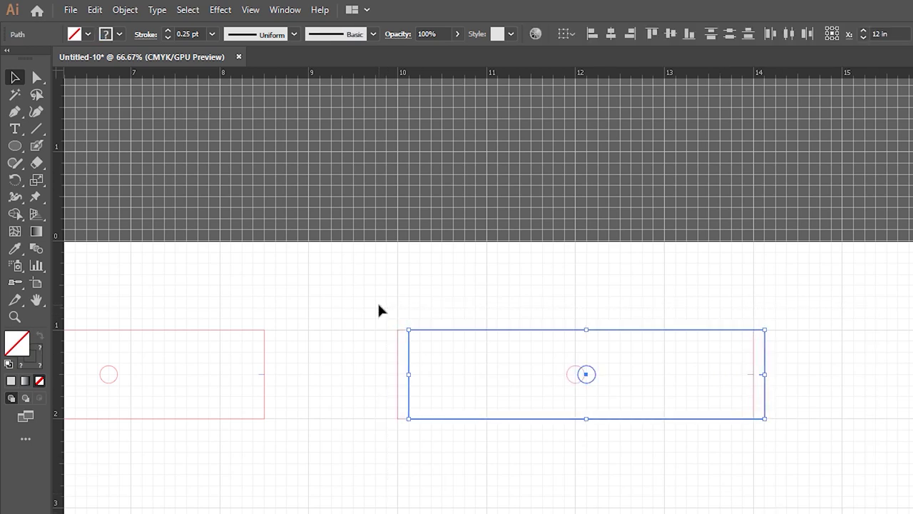
{"action": "key", "text": "shift+Right"}
{"action": "key", "text": "shift+Right"}
{"action": "key", "text": "shift+Right"}
{"action": "key", "text": "shift+Right"}
{"action": "key", "text": "shift+Right"}
{"action": "key", "text": "shift+Right"}
{"action": "key", "text": "shift+Right"}
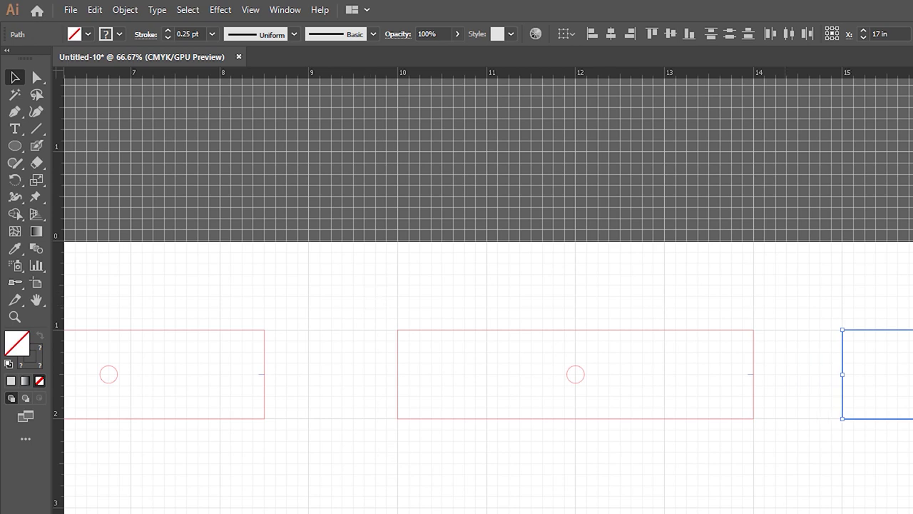
{"action": "scroll", "coordinate": [638, 474], "scroll_direction": "right", "scroll_amount": 10}
{"action": "left_click", "coordinate": [646, 478]}
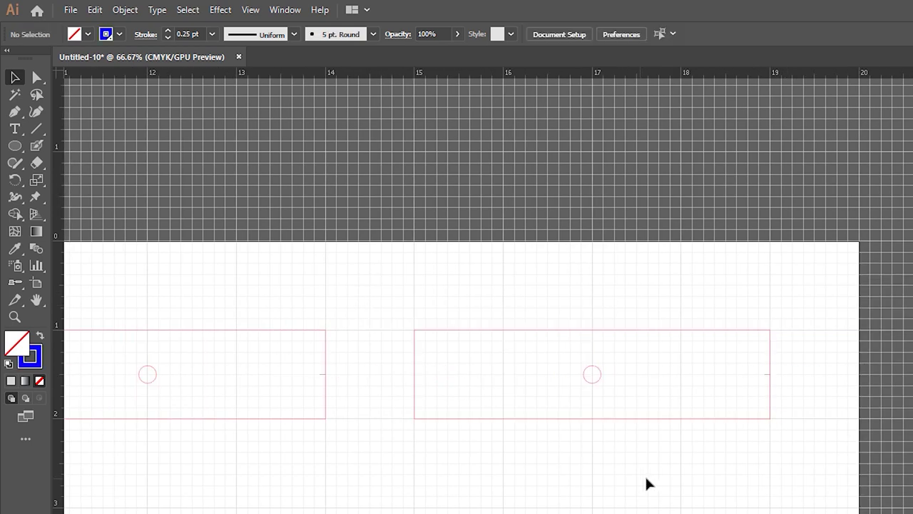
{"action": "left_click", "coordinate": [770, 393]}
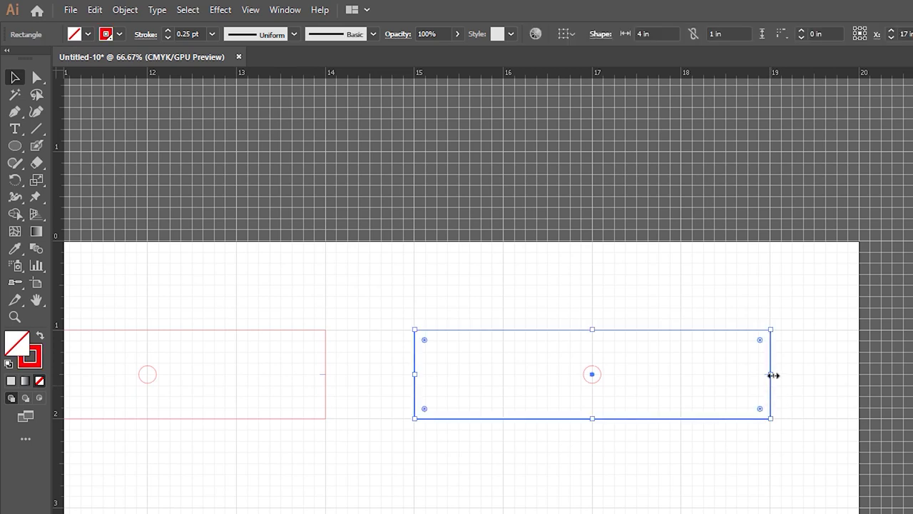
{"action": "left_click_drag", "start_coordinate": [771, 373], "coordinate": [816, 375]}
{"action": "left_click_drag", "start_coordinate": [604, 504], "coordinate": [536, 298]}
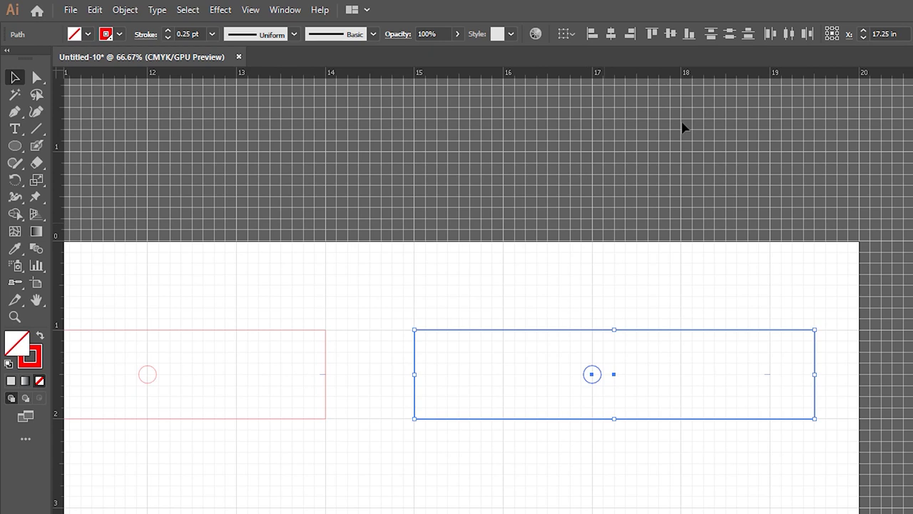
{"action": "left_click", "coordinate": [610, 34]}
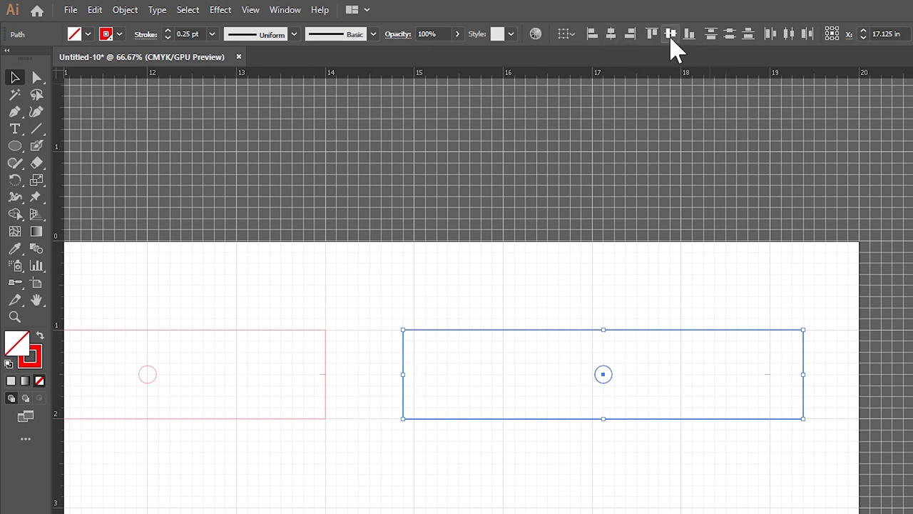
- Nudge the tick mark onto the new right edge and select the whole group
{"action": "left_click", "coordinate": [767, 404]}
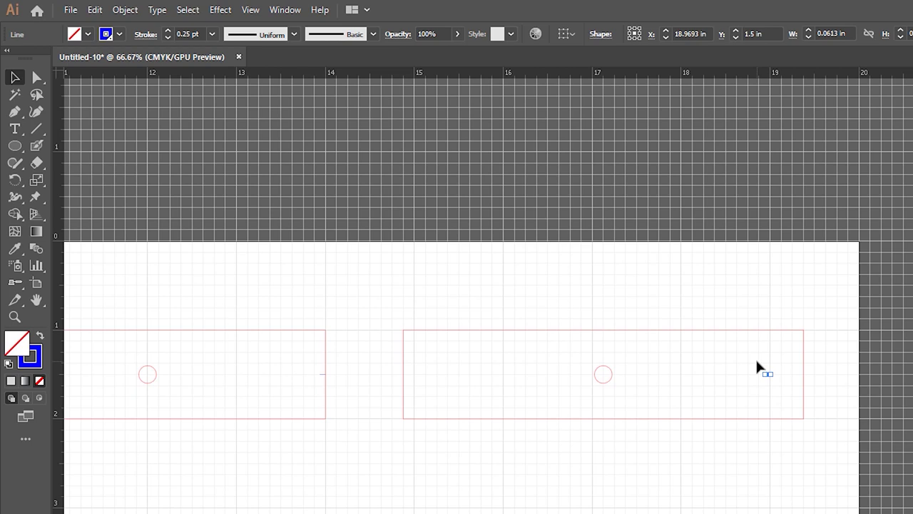
{"action": "key", "text": "Right"}
{"action": "key", "text": "Right"}
{"action": "key", "text": "Right"}
{"action": "key", "text": "Right"}
{"action": "key", "text": "Right"}
{"action": "key", "text": "Right"}
{"action": "left_click_drag", "start_coordinate": [833, 498], "coordinate": [392, 369]}
{"action": "left_click_drag", "start_coordinate": [381, 319], "coordinate": [382, 319]}
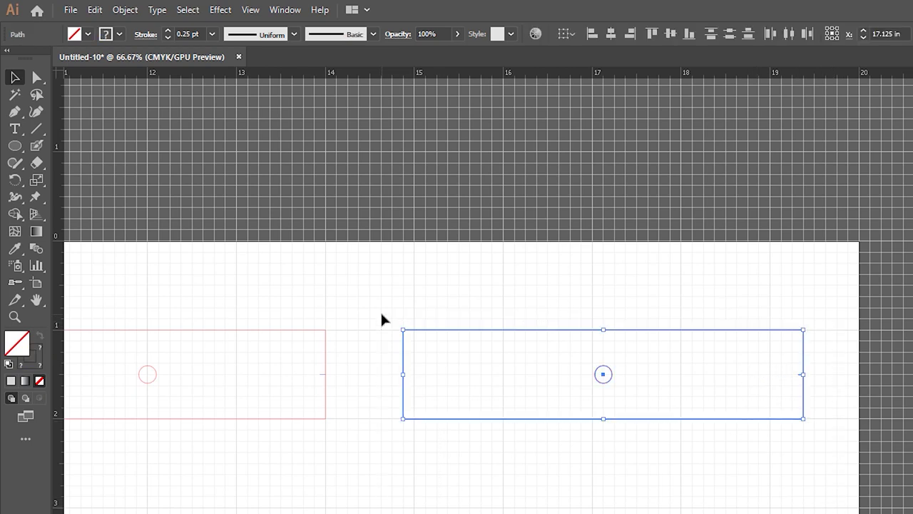
- Paste a copy of the 4.5 in holed rectangle below the first one and nudge it to X 3.25 in, Y 3.5 in
{"action": "key", "text": "ctrl+shift+b"}
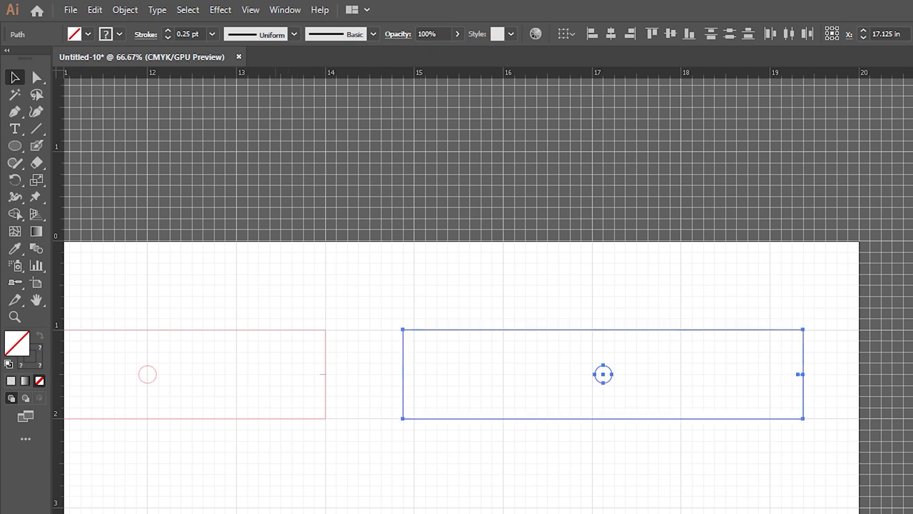
{"action": "left_click_drag", "start_coordinate": [349, 502], "coordinate": [689, 457]}
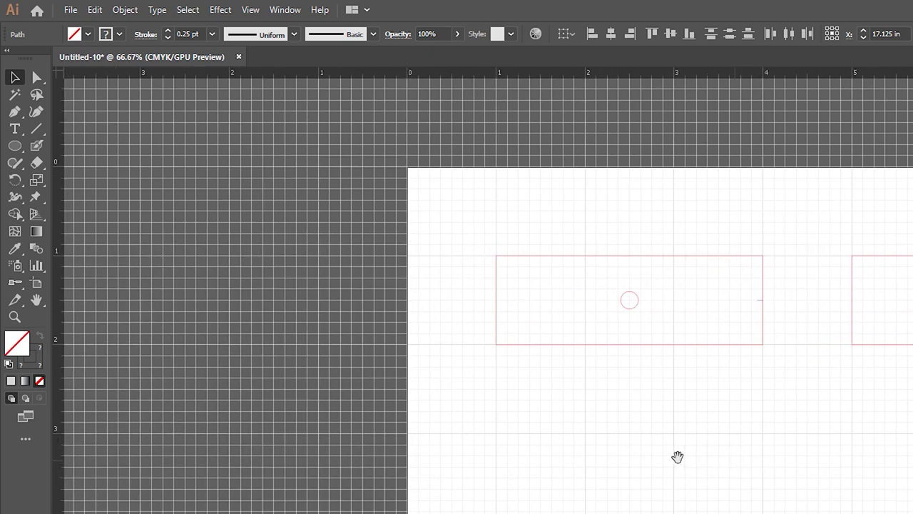
{"action": "key", "text": "ctrl+v"}
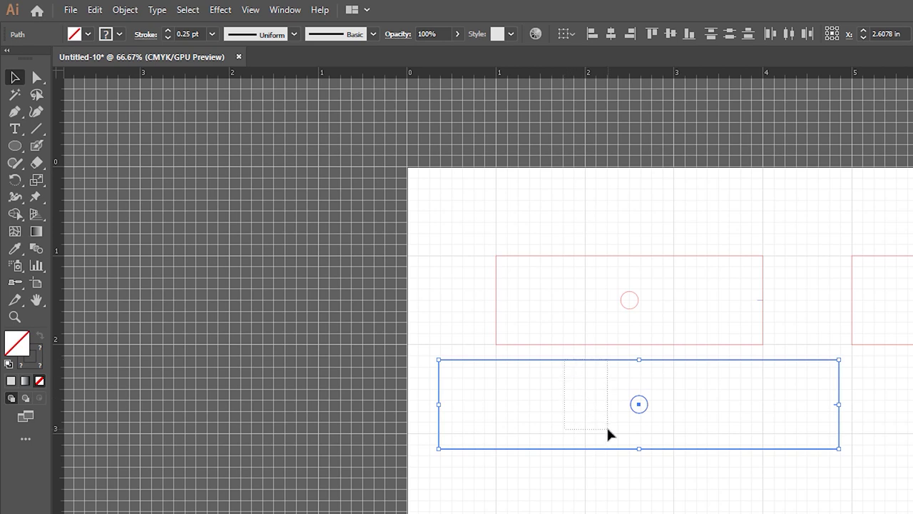
{"action": "left_click_drag", "start_coordinate": [607, 430], "coordinate": [607, 429]}
{"action": "left_click", "coordinate": [511, 359]}
{"action": "key", "text": "shift+Right"}
{"action": "key", "text": "shift+Right"}
{"action": "key", "text": "shift+Right"}
{"action": "key", "text": "shift+Right"}
{"action": "key", "text": "shift+Right"}
{"action": "key", "text": "shift+Right"}
{"action": "key", "text": "shift+Right"}
{"action": "key", "text": "shift+Right"}
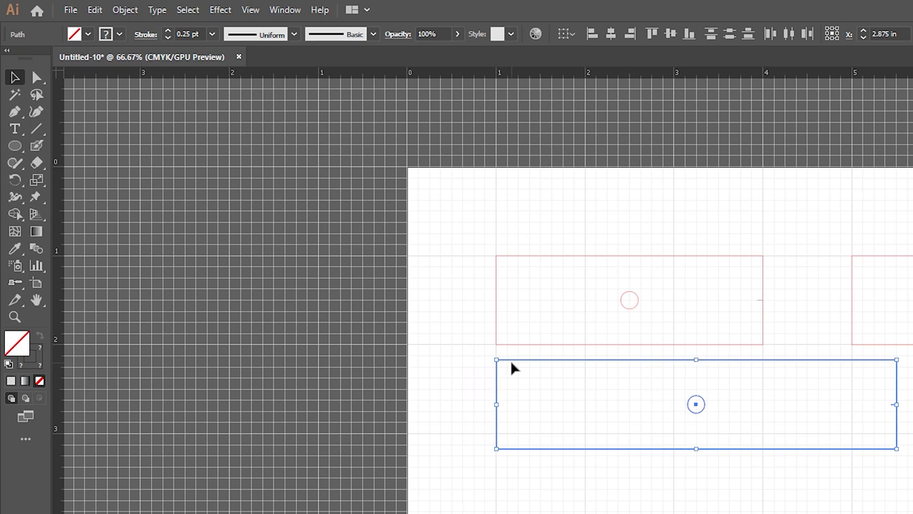
{"action": "key", "text": "shift+Right"}
{"action": "key", "text": "shift+Left"}
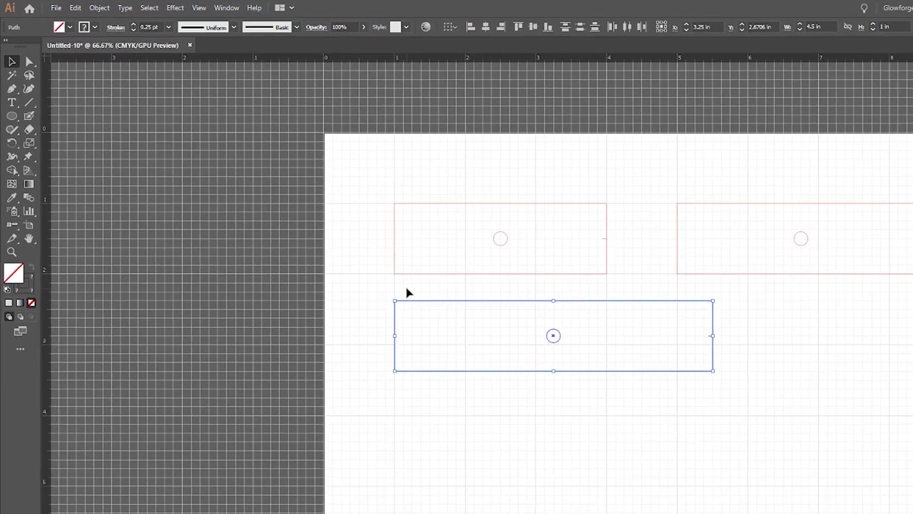
{"action": "key", "text": "shift+Down"}
{"action": "key", "text": "shift+Down"}
{"action": "key", "text": "shift+Down"}
{"action": "key", "text": "shift+Down"}
{"action": "key", "text": "shift+Down"}
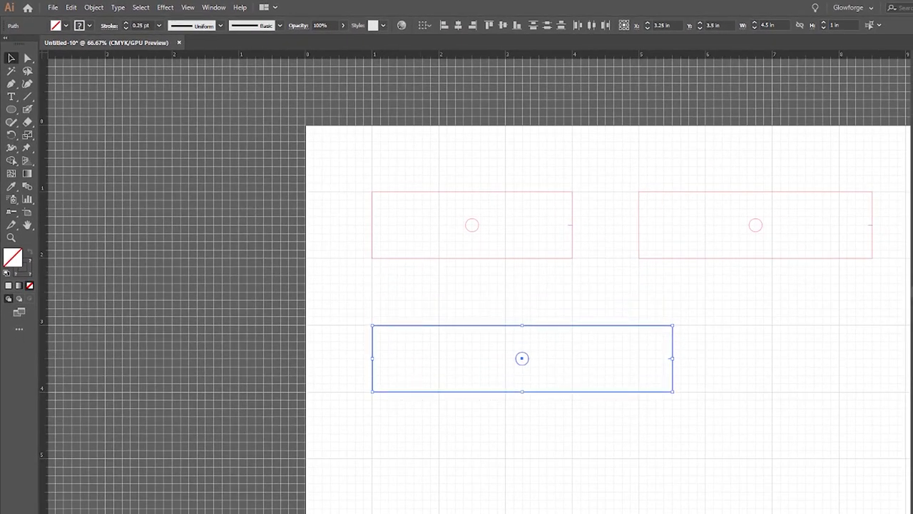
- Widen the lower-left rectangle to 5 in and centre its hole horizontally
{"action": "scroll", "coordinate": [478, 286], "scroll_direction": "right", "scroll_amount": 10}
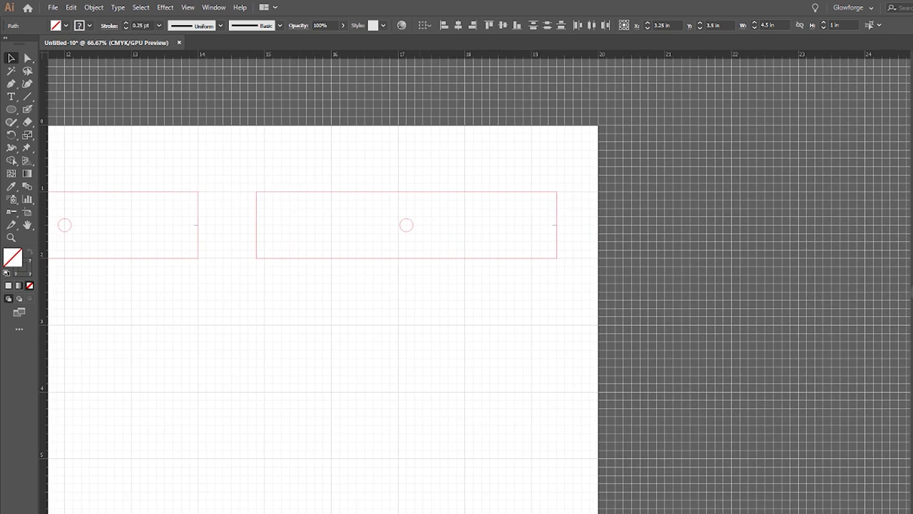
{"action": "scroll", "coordinate": [478, 285], "scroll_direction": "left", "scroll_amount": 13}
{"action": "scroll", "coordinate": [478, 285], "scroll_direction": "right", "scroll_amount": 1}
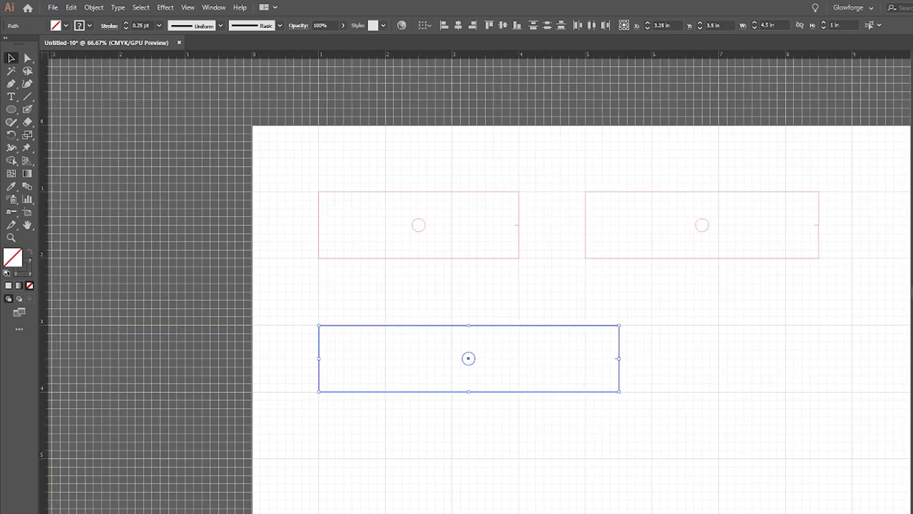
{"action": "left_click", "coordinate": [550, 439]}
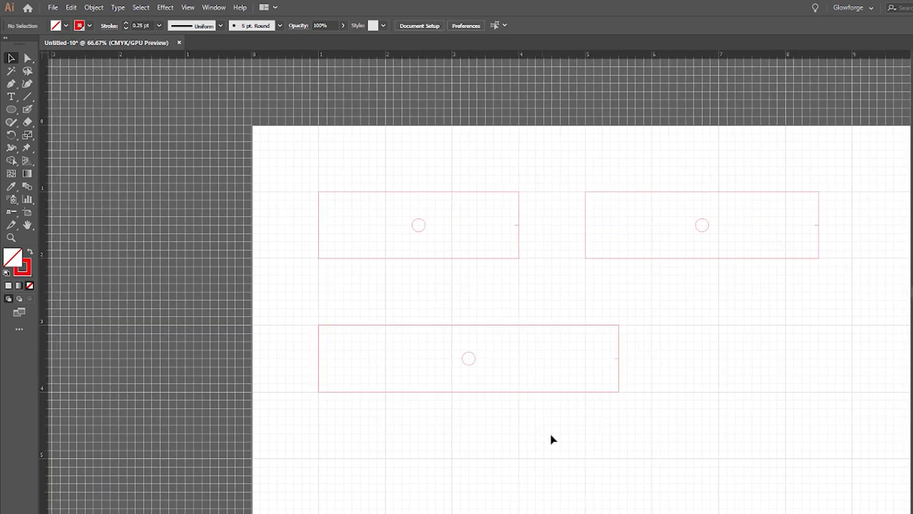
{"action": "left_click", "coordinate": [570, 392]}
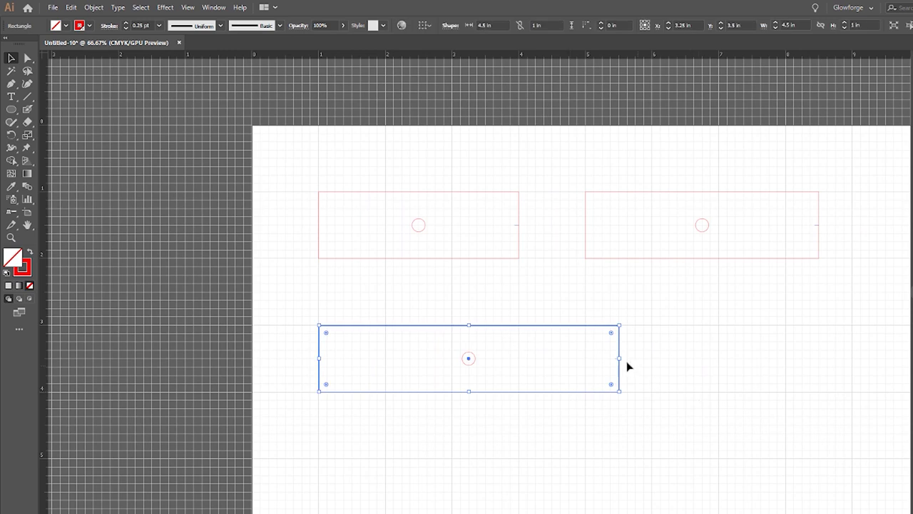
{"action": "left_click_drag", "start_coordinate": [620, 359], "coordinate": [652, 359]}
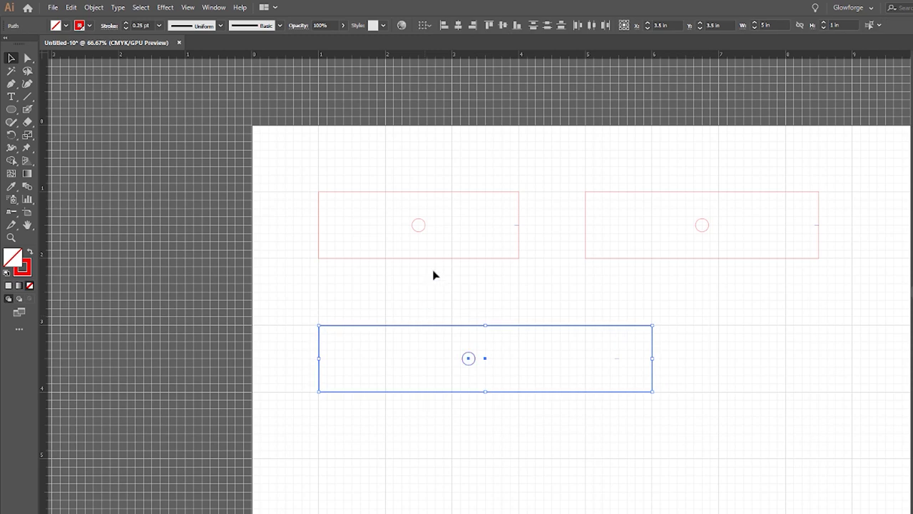
{"action": "left_click", "coordinate": [470, 26]}
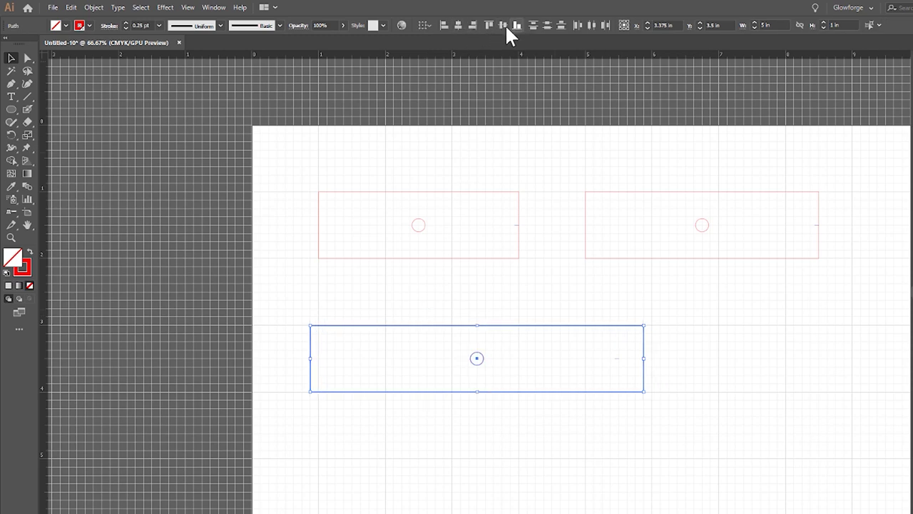
- Nudge the notch line onto the 5 in rectangle's new right edge
{"action": "left_click", "coordinate": [622, 430]}
{"action": "left_click", "coordinate": [610, 350]}
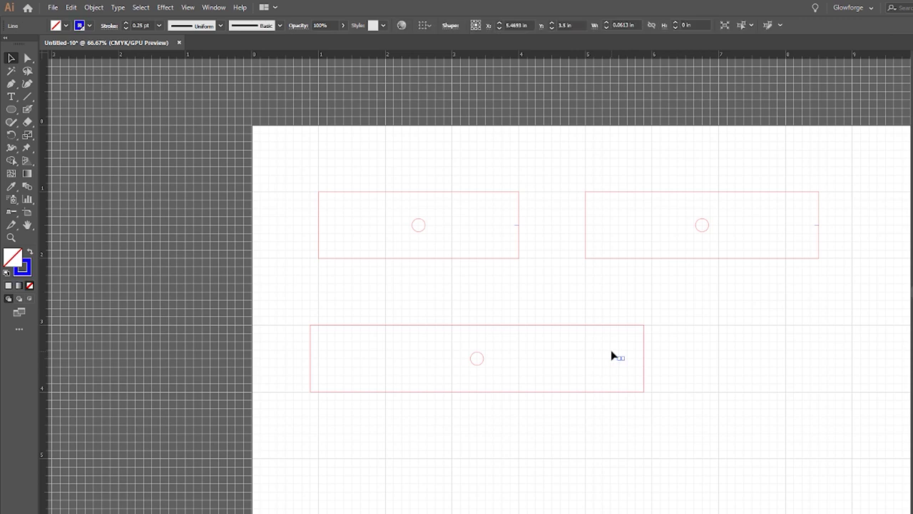
{"action": "key", "text": "Right"}
{"action": "key", "text": "Right"}
{"action": "key", "text": "Right"}
{"action": "scroll", "coordinate": [482, 282], "scroll_direction": "right", "scroll_amount": 5}
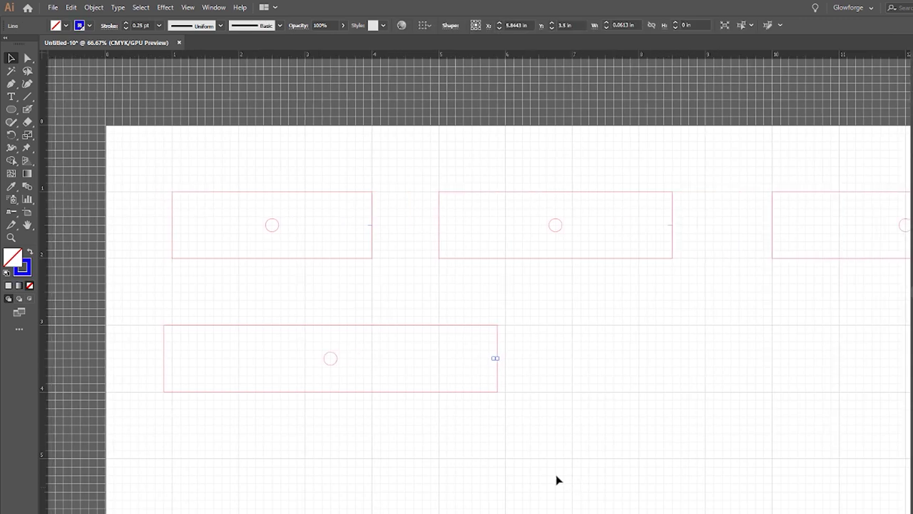
{"action": "left_click_drag", "start_coordinate": [571, 485], "coordinate": [180, 305]}
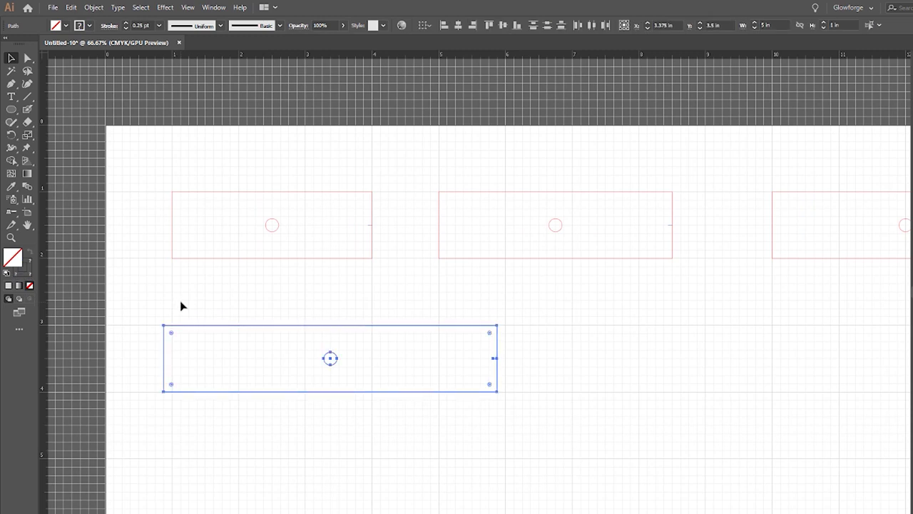
- Duplicate the 5 in rectangle and shift the copy right along the lower row
{"action": "key", "text": "ctrl+c"}
{"action": "key", "text": "ctrl+f"}
{"action": "key", "text": "Right"}
{"action": "key", "text": "Right"}
{"action": "key", "text": "Right"}
{"action": "key", "text": "Right"}
{"action": "key", "text": "Right"}
{"action": "key", "text": "Right"}
{"action": "key", "text": "Right"}
{"action": "key", "text": "Right"}
{"action": "key", "text": "Right"}
{"action": "key", "text": "Right"}
{"action": "key", "text": "Right"}
{"action": "key", "text": "Right"}
{"action": "key", "text": "Right"}
{"action": "key", "text": "Right"}
{"action": "key", "text": "Right"}
{"action": "key", "text": "Right"}
{"action": "key", "text": "Right"}
{"action": "key", "text": "Right"}
{"action": "key", "text": "Right"}
{"action": "key", "text": "Right"}
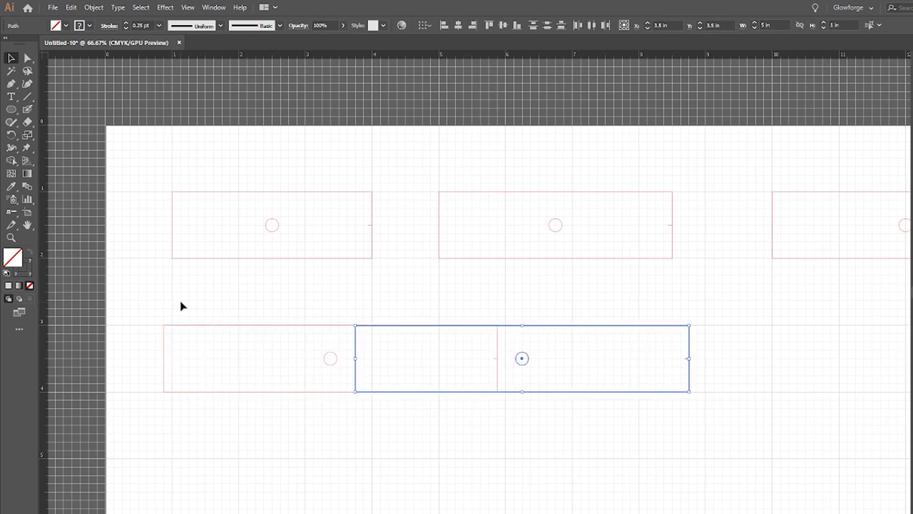
{"action": "key", "text": "Right"}
{"action": "key", "text": "Right"}
{"action": "key", "text": "Right"}
{"action": "key", "text": "Right"}
{"action": "key", "text": "Right"}
{"action": "key", "text": "Right"}
{"action": "key", "text": "Right"}
{"action": "key", "text": "Right"}
{"action": "key", "text": "Right"}
{"action": "key", "text": "Right"}
{"action": "key", "text": "Right"}
{"action": "key", "text": "Right"}
{"action": "key", "text": "Right"}
{"action": "key", "text": "Right"}
{"action": "key", "text": "Right"}
{"action": "key", "text": "Right"}
{"action": "key", "text": "Right"}
{"action": "key", "text": "Right"}
{"action": "key", "text": "Right"}
{"action": "key", "text": "Right"}
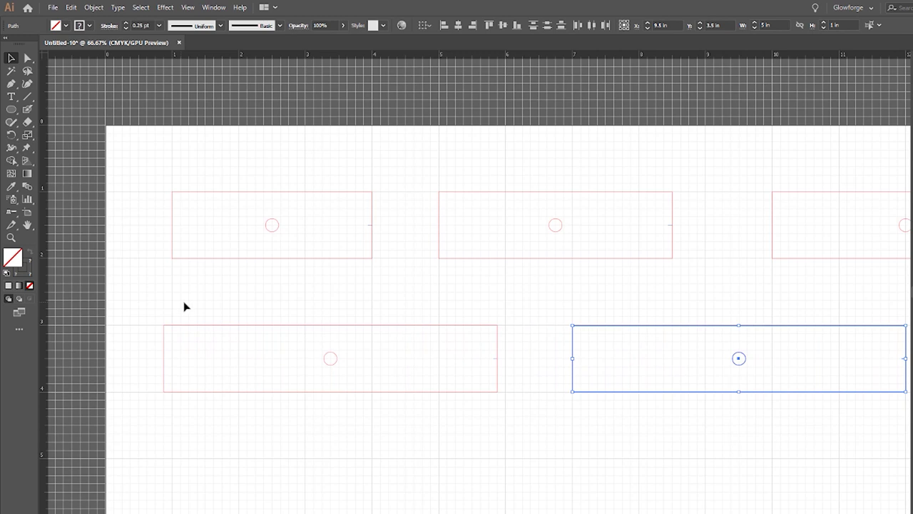
{"action": "scroll", "coordinate": [559, 471], "scroll_direction": "right", "scroll_amount": 5}
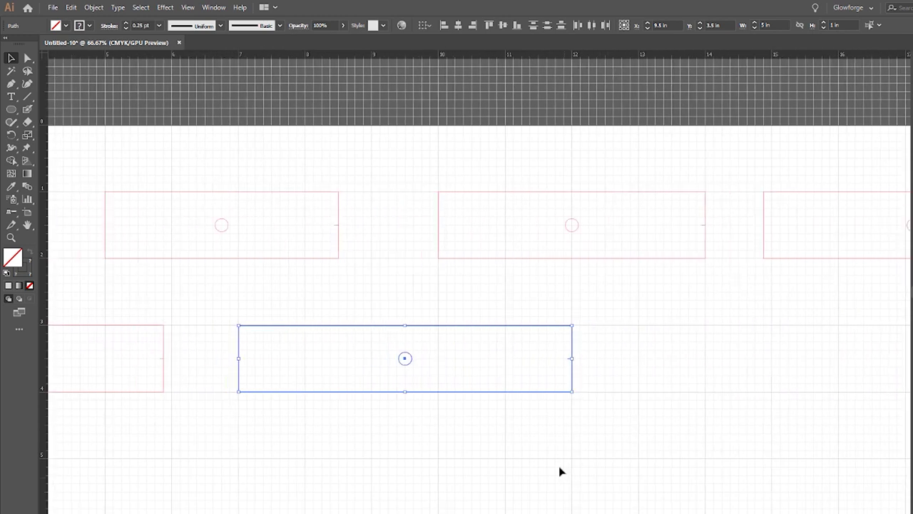
- Widen the copy to 5.5 in and centre its hole horizontally
{"action": "left_click", "coordinate": [557, 440]}
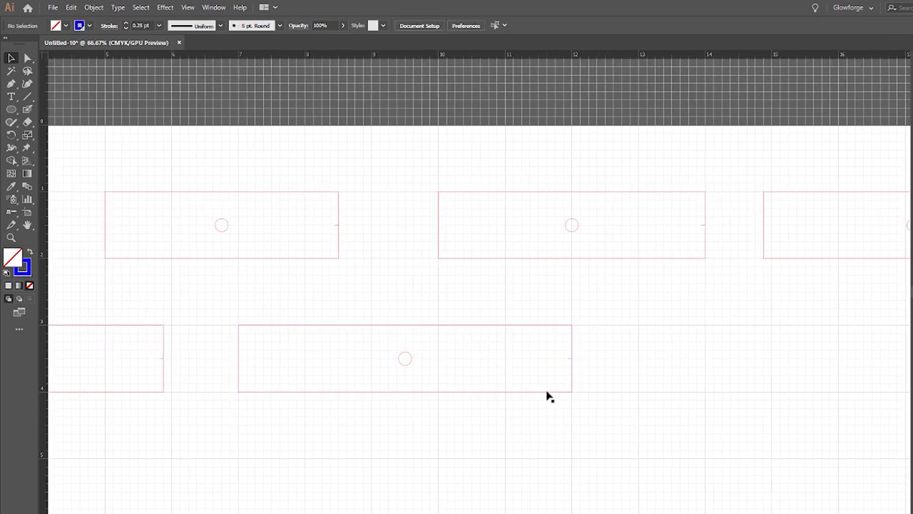
{"action": "left_click", "coordinate": [549, 391]}
{"action": "left_click_drag", "start_coordinate": [573, 361], "coordinate": [605, 361]}
{"action": "left_click_drag", "start_coordinate": [489, 452], "coordinate": [338, 286]}
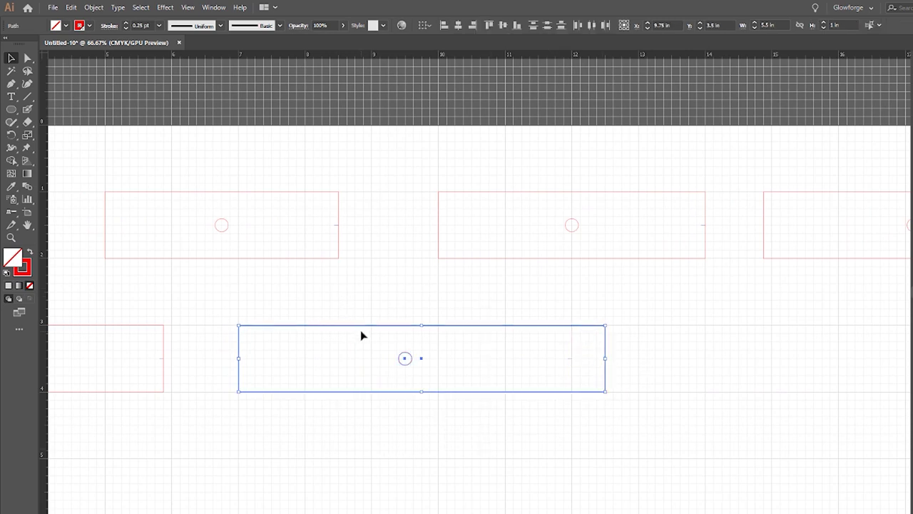
{"action": "left_click", "coordinate": [458, 26]}
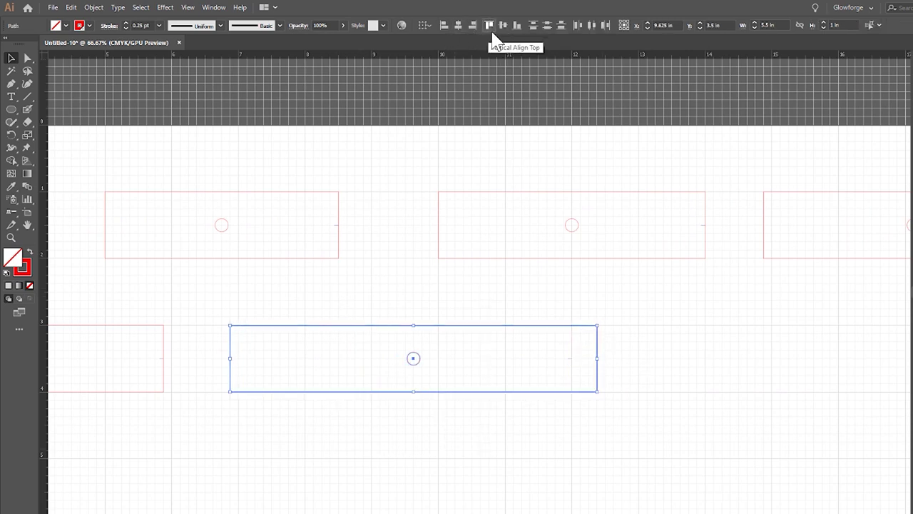
- Move the notch line to the 5.5 in rectangle's right edge
{"action": "key", "text": "ctrl+z"}
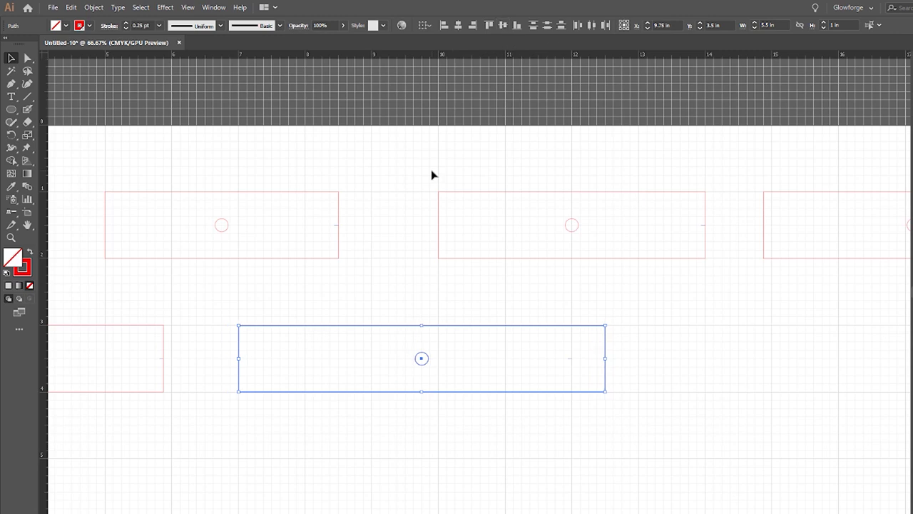
{"action": "left_click_drag", "start_coordinate": [574, 367], "coordinate": [575, 367]}
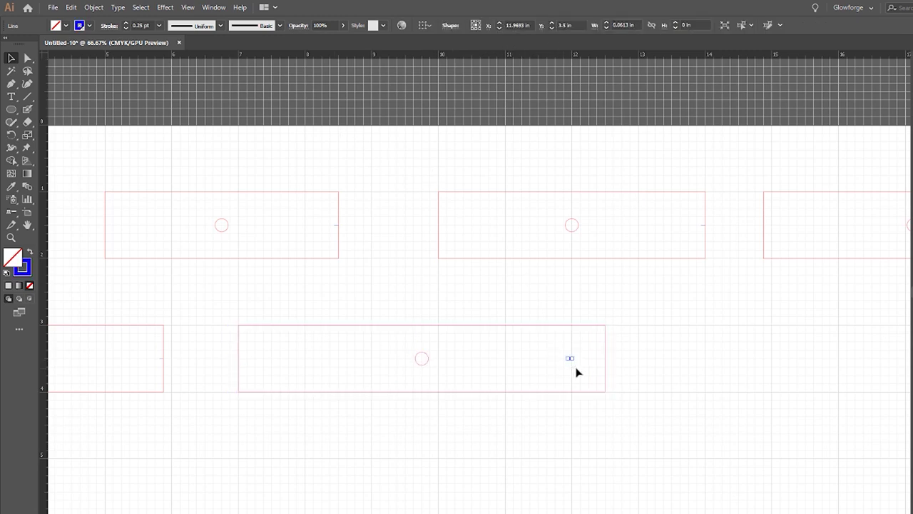
{"action": "key", "text": "Right"}
{"action": "key", "text": "Right"}
{"action": "key", "text": "Right"}
{"action": "key", "text": "Right"}
{"action": "key", "text": "Right"}
{"action": "key", "text": "Right"}
{"action": "left_click_drag", "start_coordinate": [676, 439], "coordinate": [250, 316]}
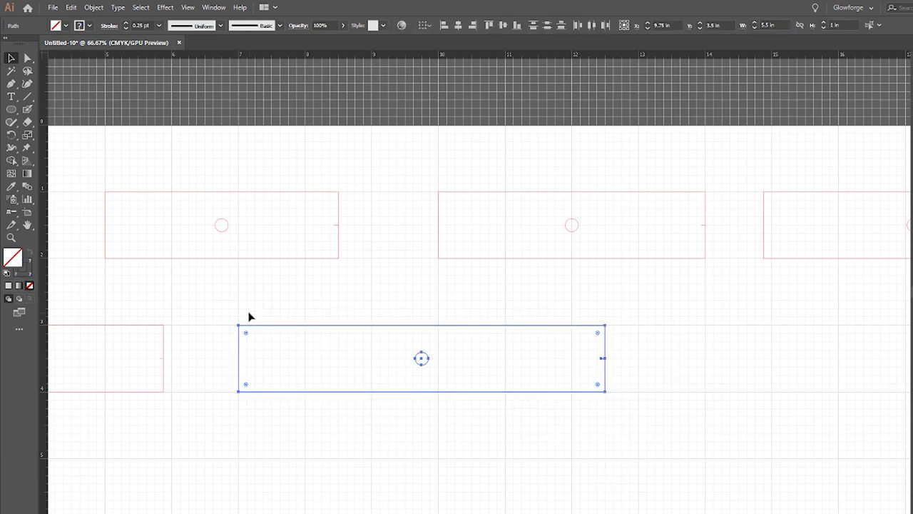
- Duplicate the 5.5 in rectangle with Alt+Right and shift the copy along the lower row
{"action": "key", "text": "alt+Right"}
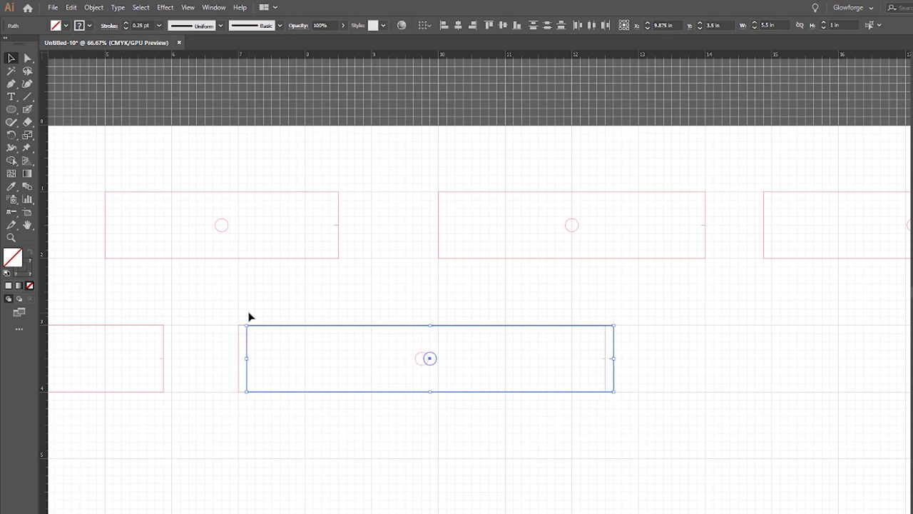
{"action": "key", "text": "Right"}
{"action": "key", "text": "Right"}
{"action": "key", "text": "Right"}
{"action": "key", "text": "Right"}
{"action": "key", "text": "Right"}
{"action": "key", "text": "Right"}
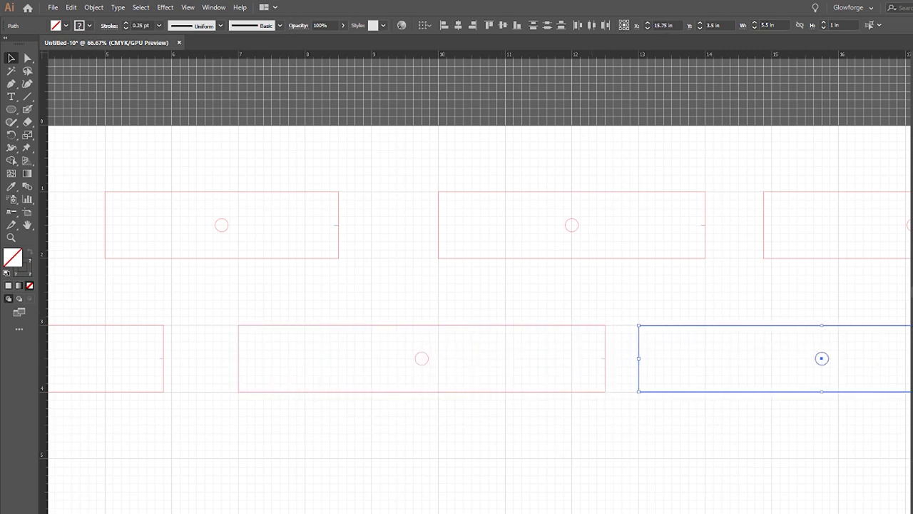
{"action": "scroll", "coordinate": [597, 471], "scroll_direction": "right", "scroll_amount": 5}
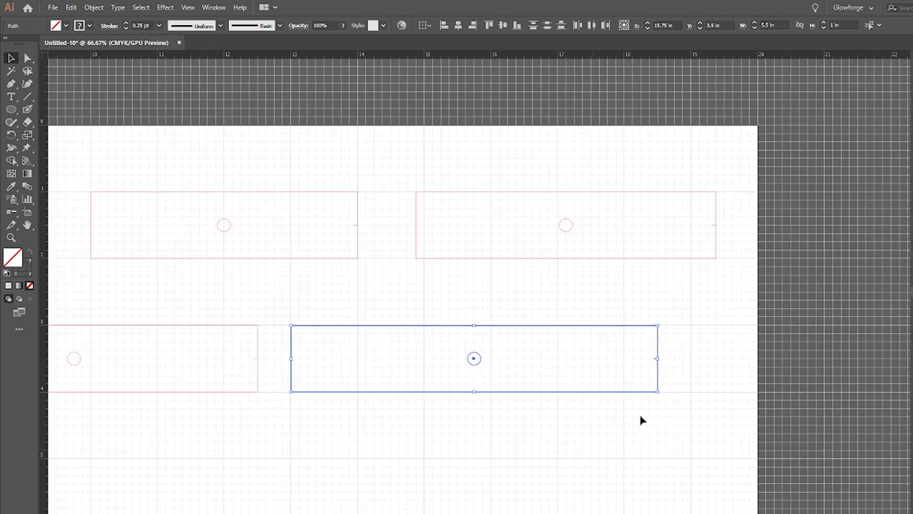
- Widen the copy to 6 in, centre its hole, and put the notch on its right edge
{"action": "left_click", "coordinate": [641, 420]}
{"action": "left_click", "coordinate": [658, 376]}
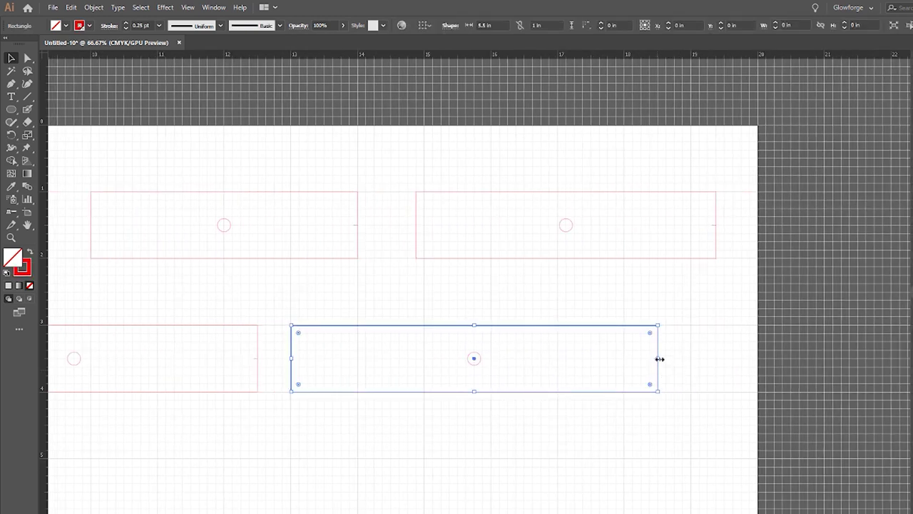
{"action": "left_click_drag", "start_coordinate": [657, 358], "coordinate": [689, 363]}
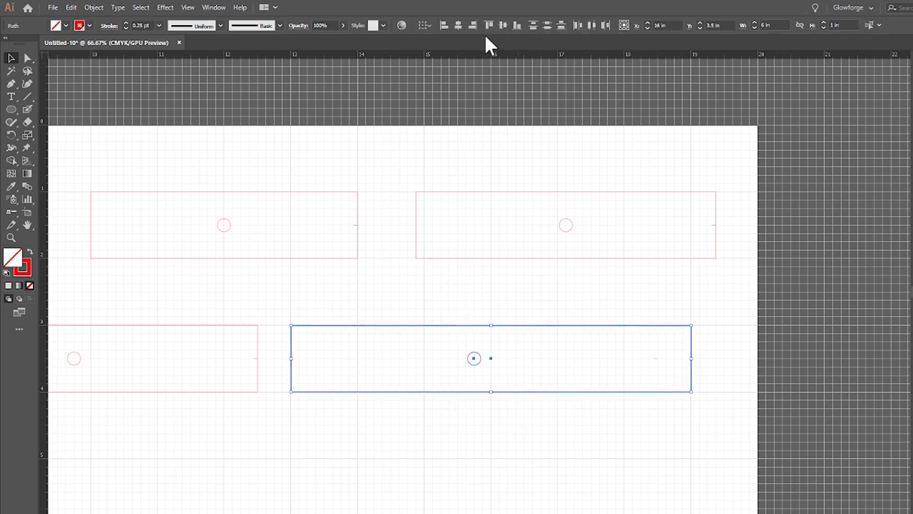
{"action": "left_click", "coordinate": [459, 25]}
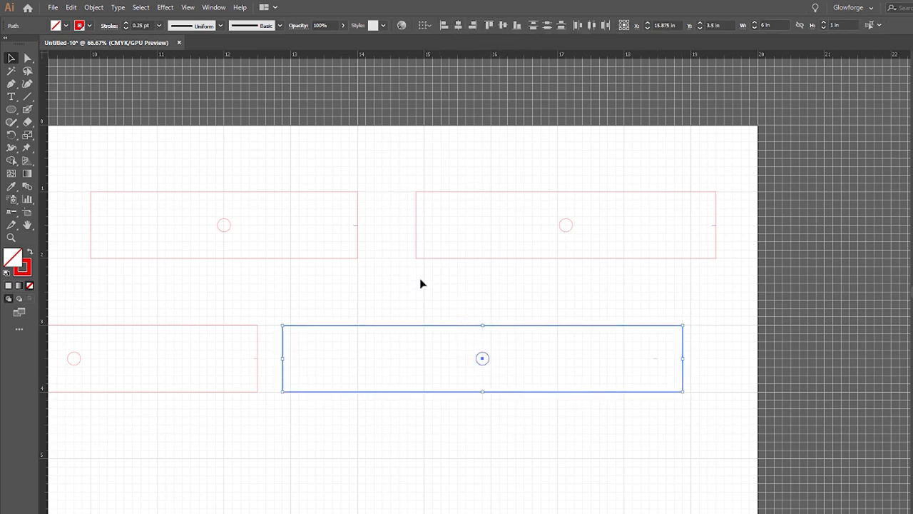
{"action": "key", "text": "ctrl+z"}
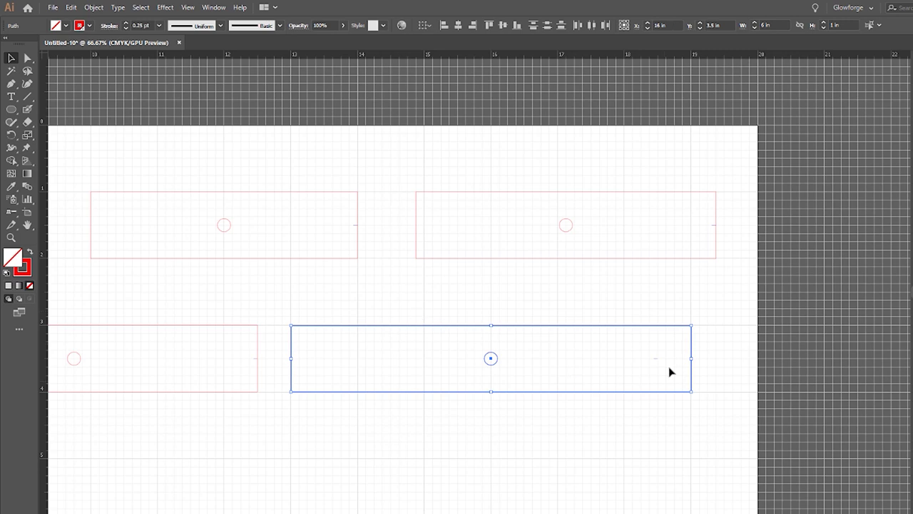
{"action": "key", "text": "ctrl+z"}
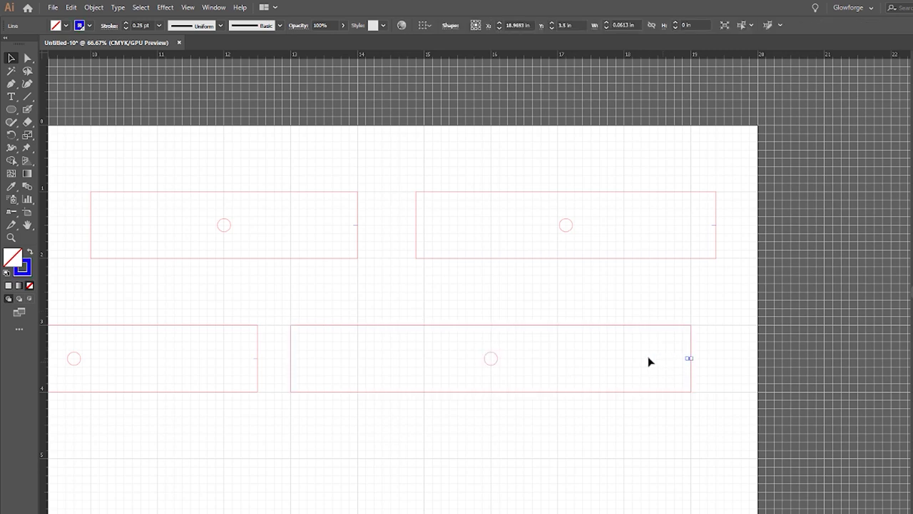
{"action": "left_click", "coordinate": [11, 237]}
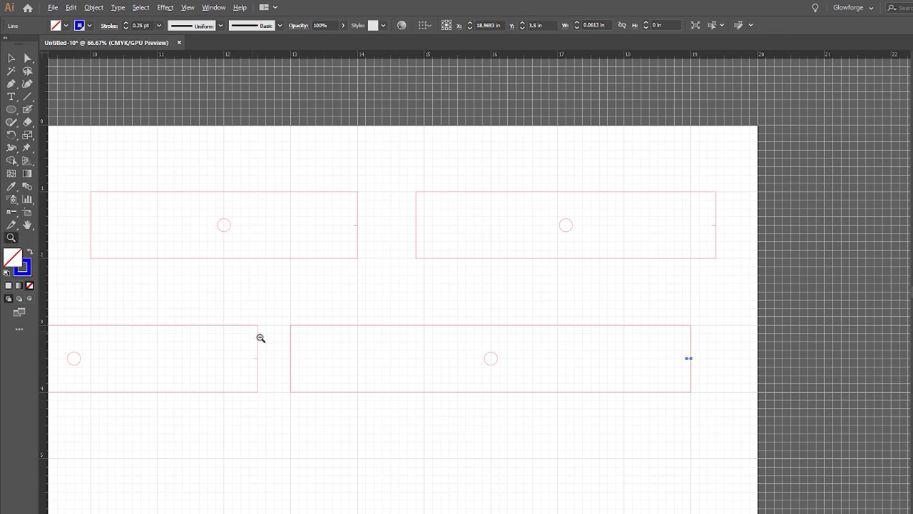
- Zoom out to 33.33% and nudge the first lower-row rectangle slightly right
{"action": "left_click", "coordinate": [292, 359], "text": "alt"}
{"action": "left_click", "coordinate": [422, 376], "text": "alt"}
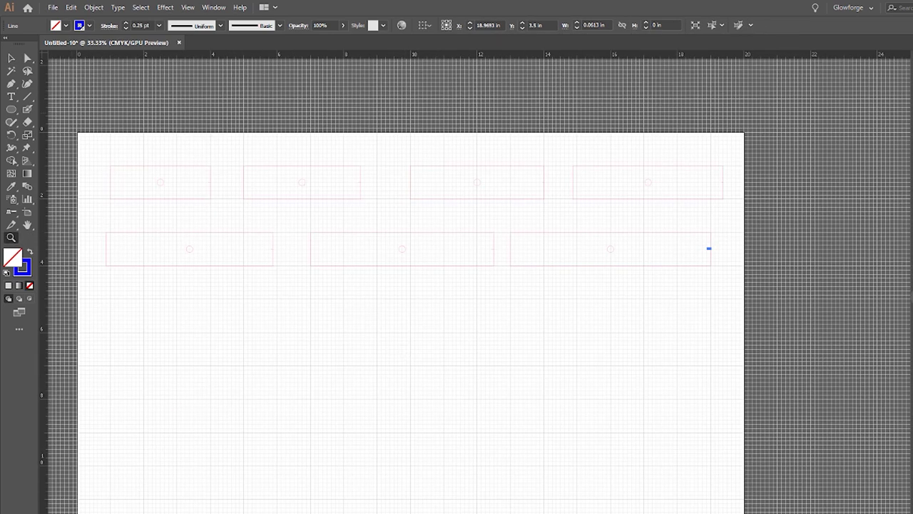
{"action": "left_click", "coordinate": [10, 58]}
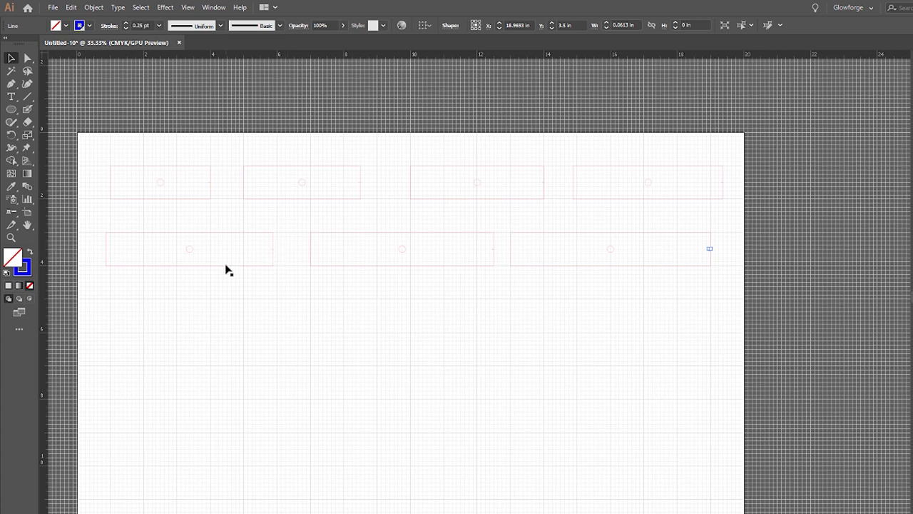
{"action": "left_click_drag", "start_coordinate": [278, 296], "coordinate": [131, 235]}
{"action": "key", "text": "Right"}
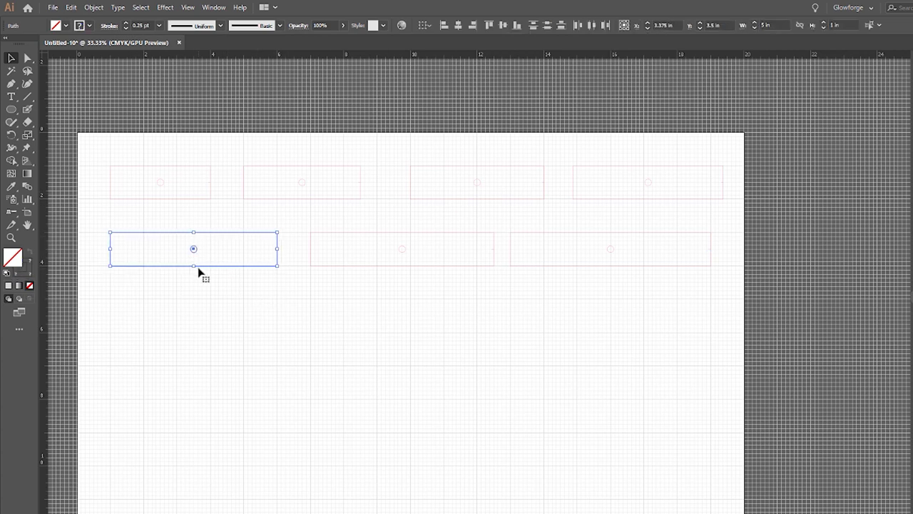
{"action": "left_click", "coordinate": [222, 316]}
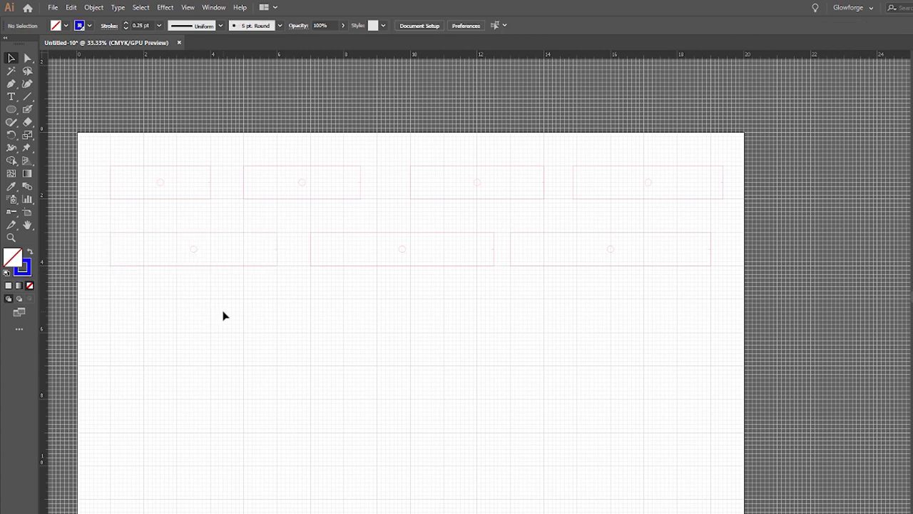
{"action": "left_click_drag", "start_coordinate": [481, 322], "coordinate": [383, 333]}
- Zoom back in to 66.67% and scroll across the two rows of rectangles
{"action": "left_click", "coordinate": [11, 238]}
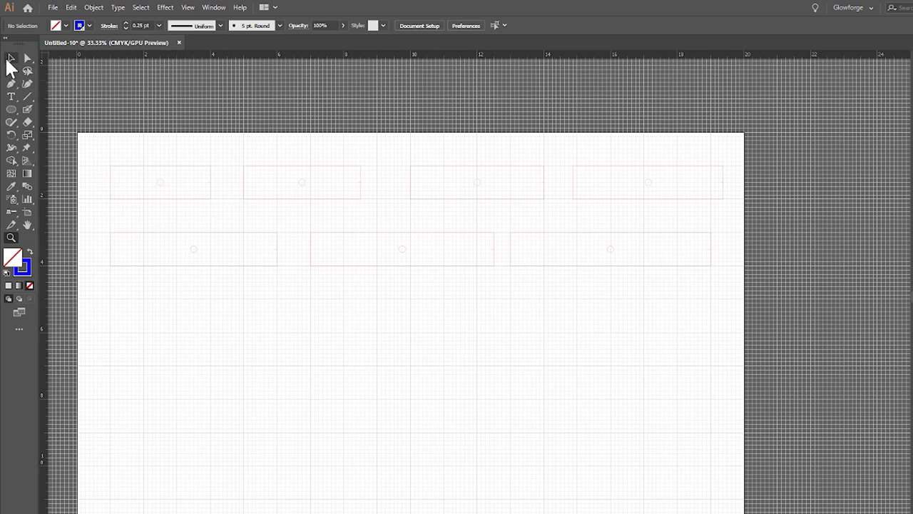
{"action": "left_click", "coordinate": [194, 175]}
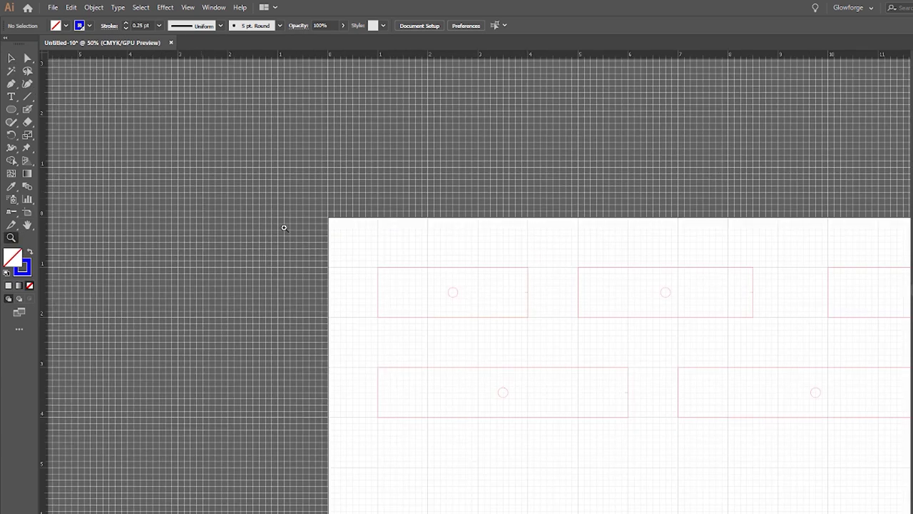
{"action": "left_click", "coordinate": [474, 316]}
{"action": "left_click", "coordinate": [14, 60]}
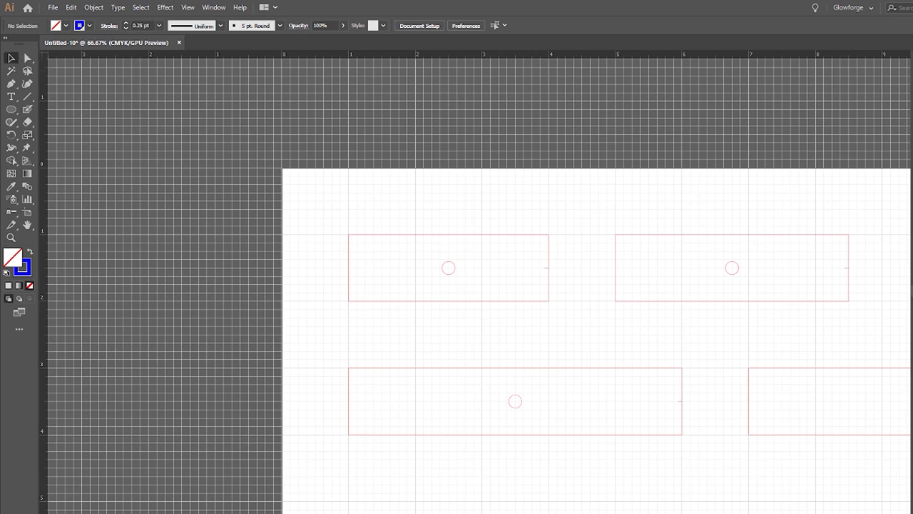
{"action": "scroll", "coordinate": [352, 334], "scroll_direction": "right", "scroll_amount": 5}
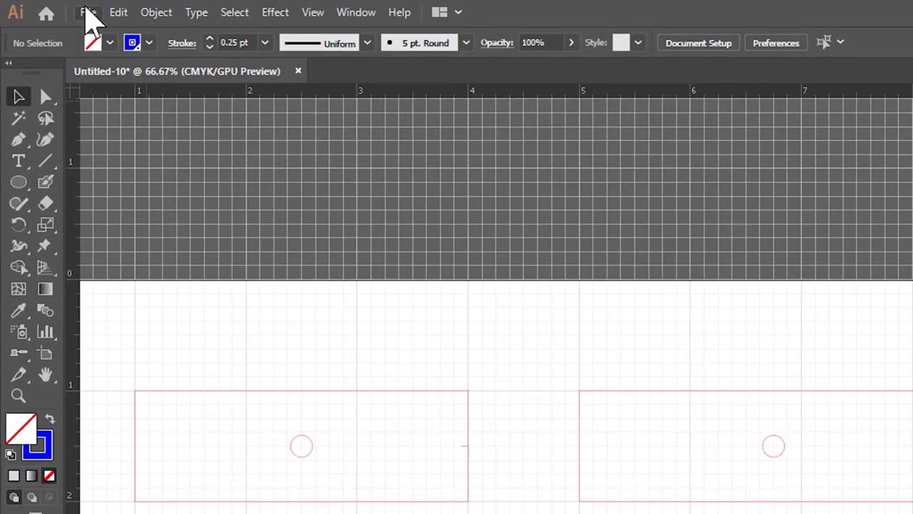
- Save the layout to the Desktop as wind-spinner.ai with default Illustrator options
{"action": "left_click", "coordinate": [53, 7]}
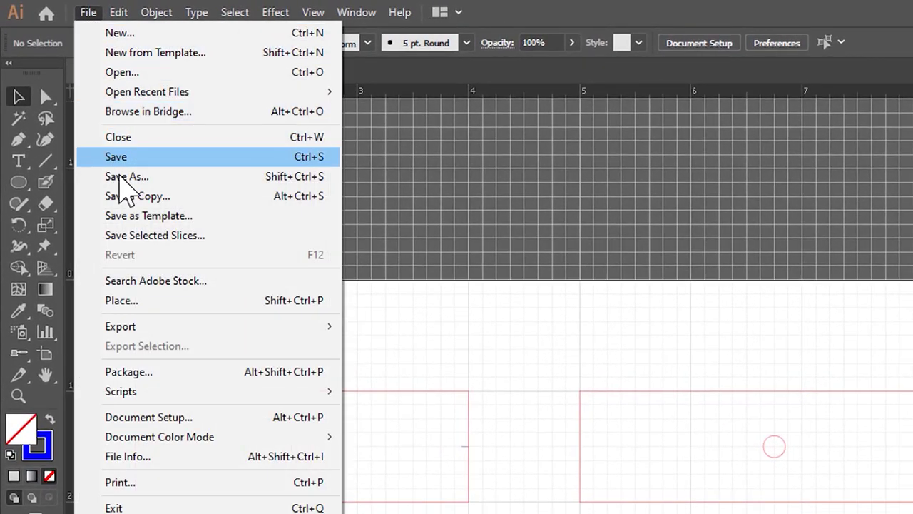
{"action": "left_click", "coordinate": [124, 179]}
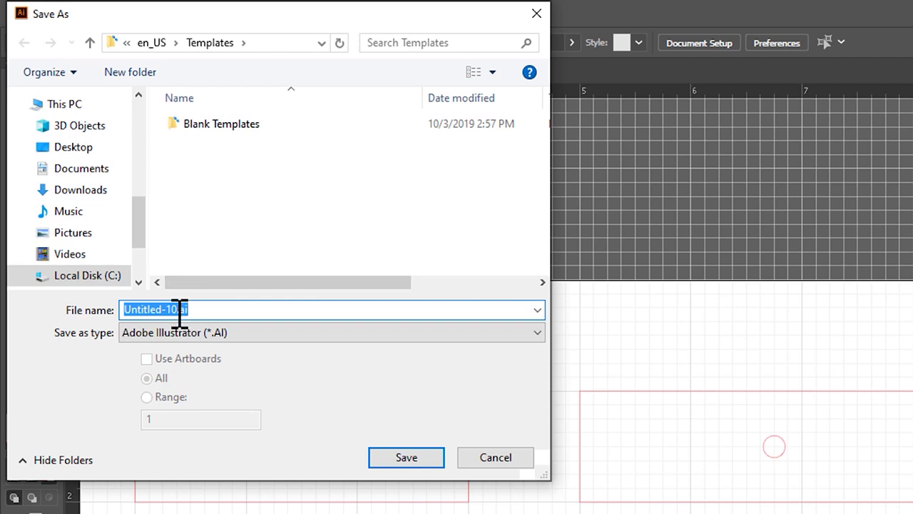
{"action": "left_click_drag", "start_coordinate": [178, 312], "coordinate": [80, 312]}
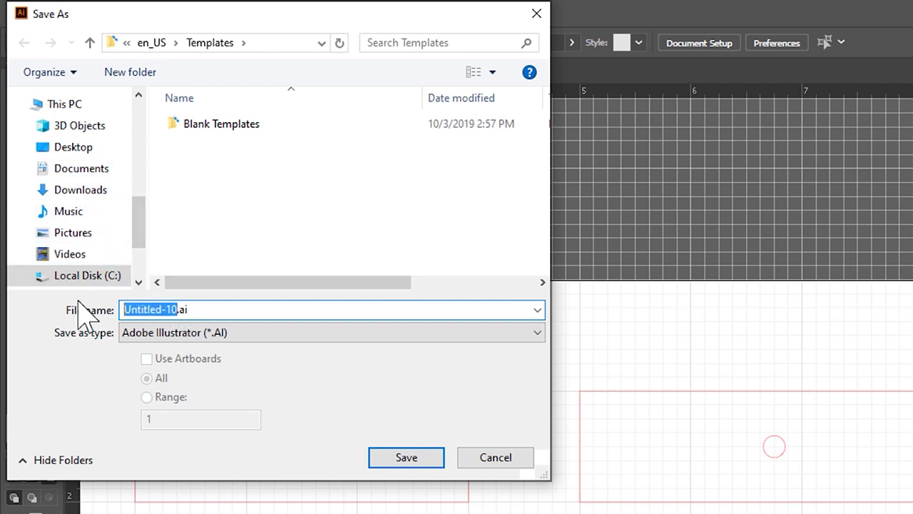
{"action": "type", "text": "wind-spinner"}
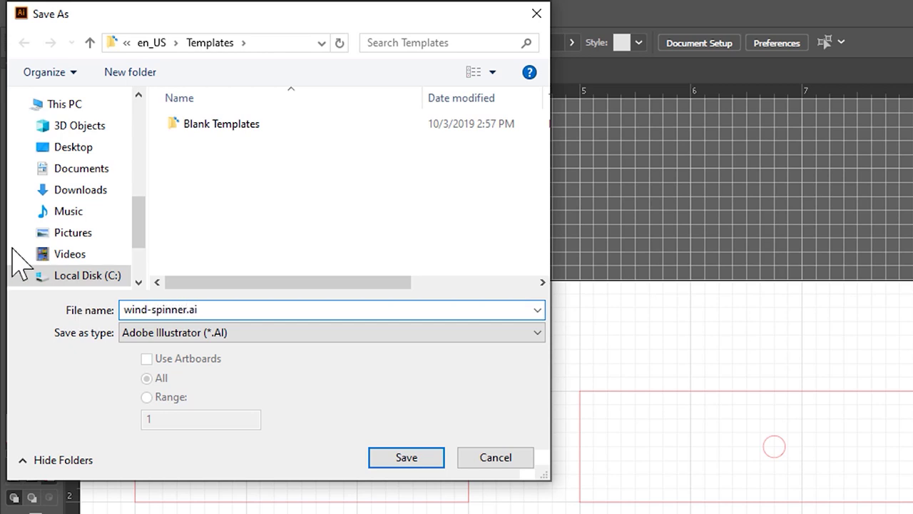
{"action": "left_click", "coordinate": [90, 150]}
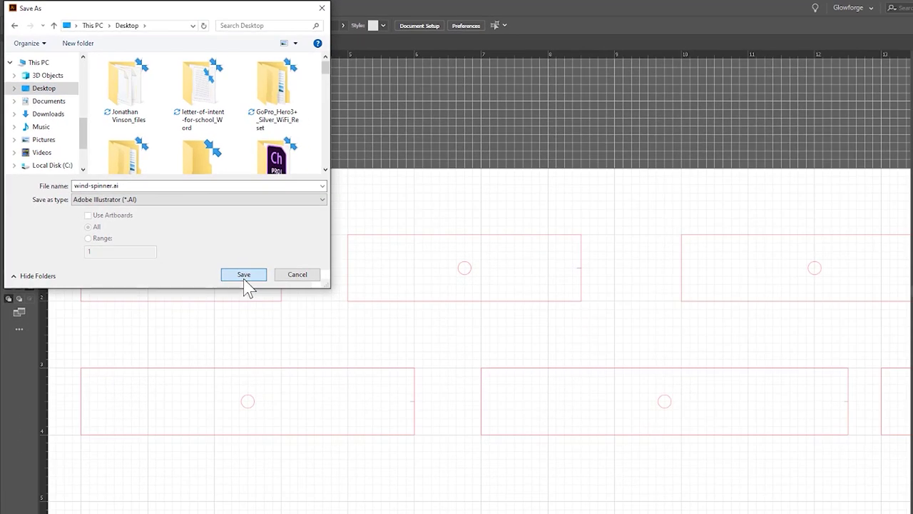
{"action": "left_click", "coordinate": [406, 457]}
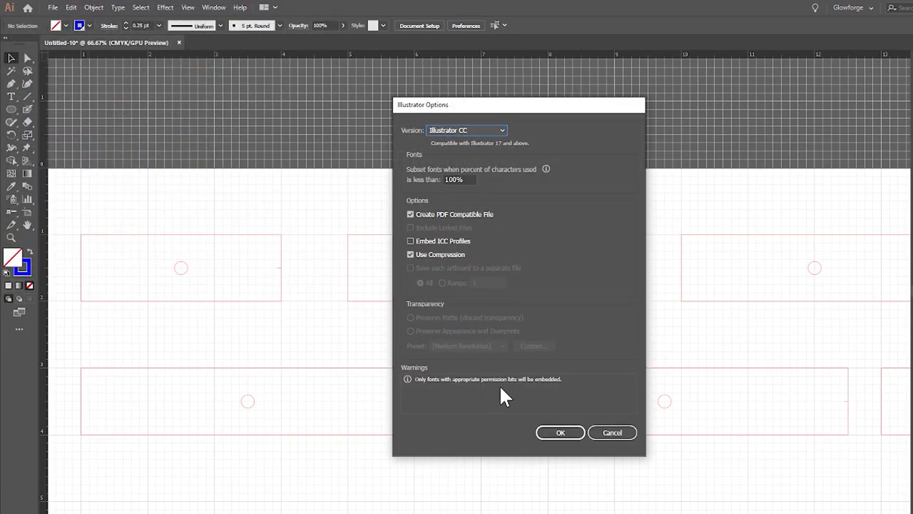
{"action": "left_click", "coordinate": [553, 428]}
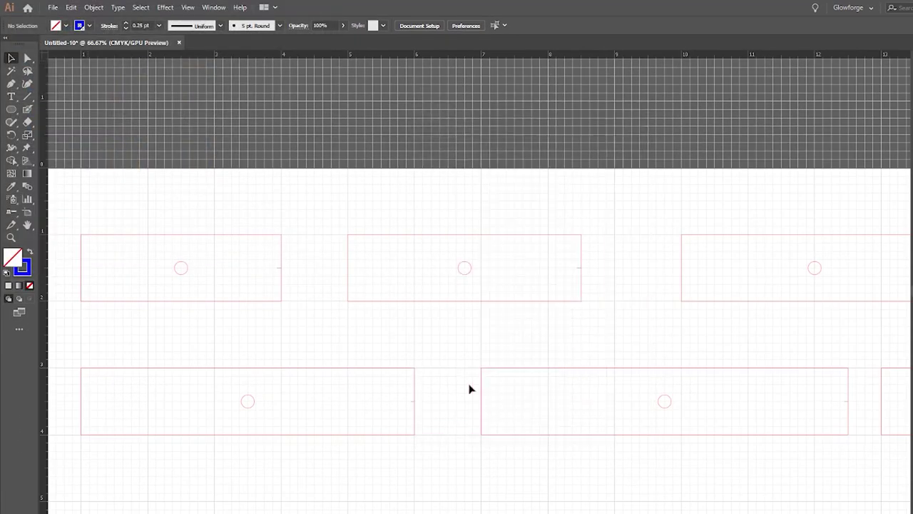
- Save another copy as the SVG file wind-spinner.svg with default SVG options
{"action": "left_click", "coordinate": [53, 8]}
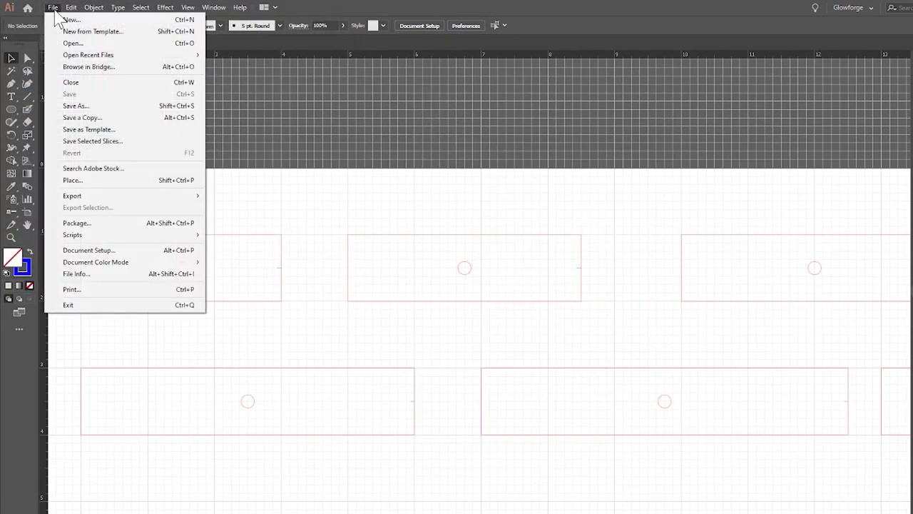
{"action": "left_click", "coordinate": [86, 107]}
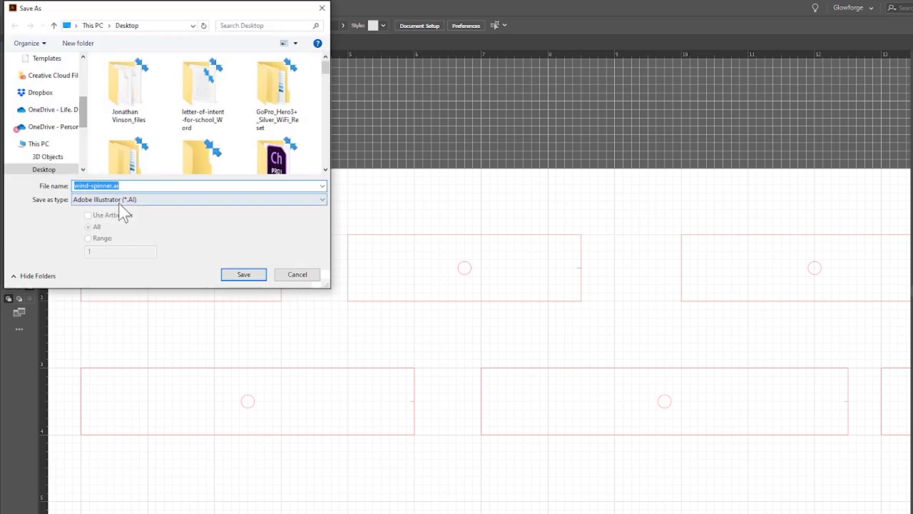
{"action": "left_click", "coordinate": [122, 203]}
{"action": "left_click", "coordinate": [108, 238]}
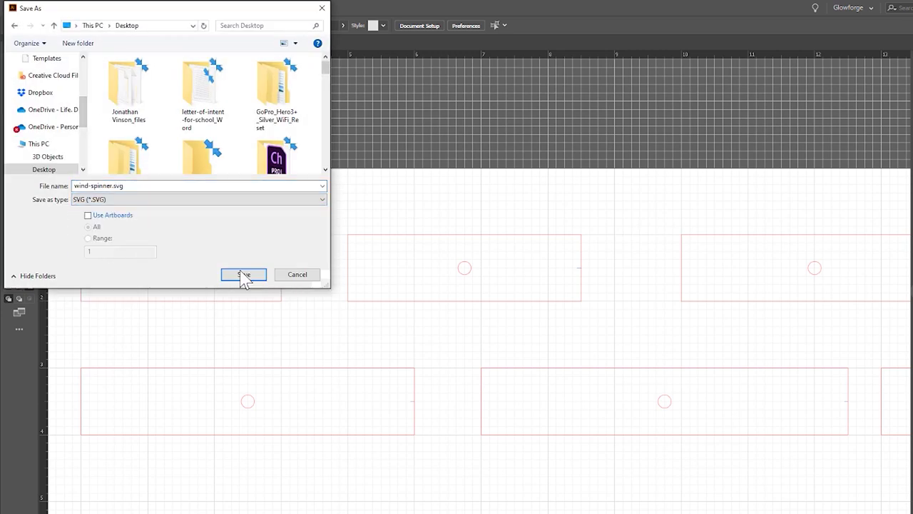
{"action": "left_click", "coordinate": [243, 275]}
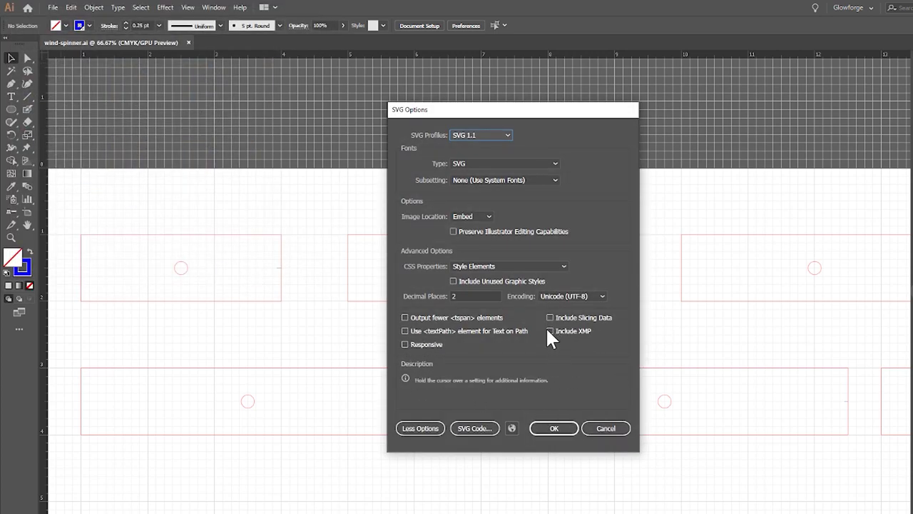
{"action": "left_click", "coordinate": [550, 427]}
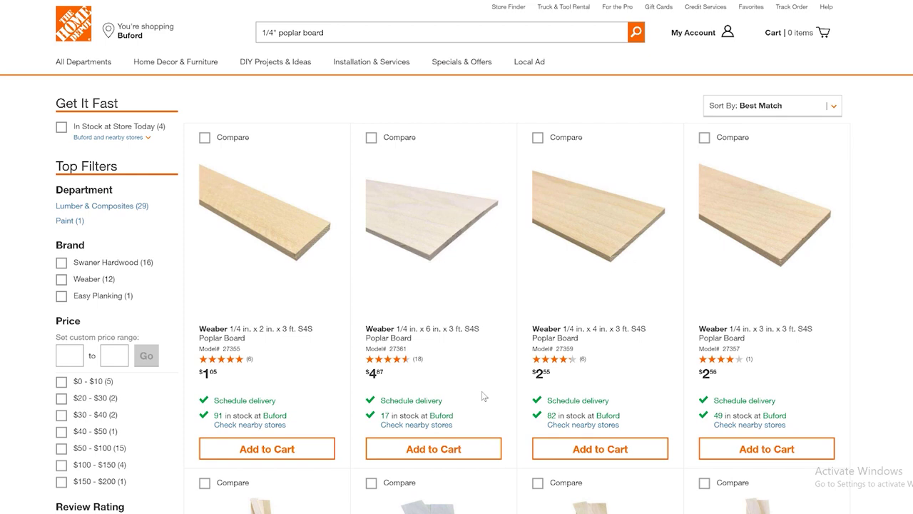
- Put two 1/4 in. x 6 in. x 3 ft. S4S poplar boards in the cart for delivery
{"action": "left_click", "coordinate": [436, 217]}
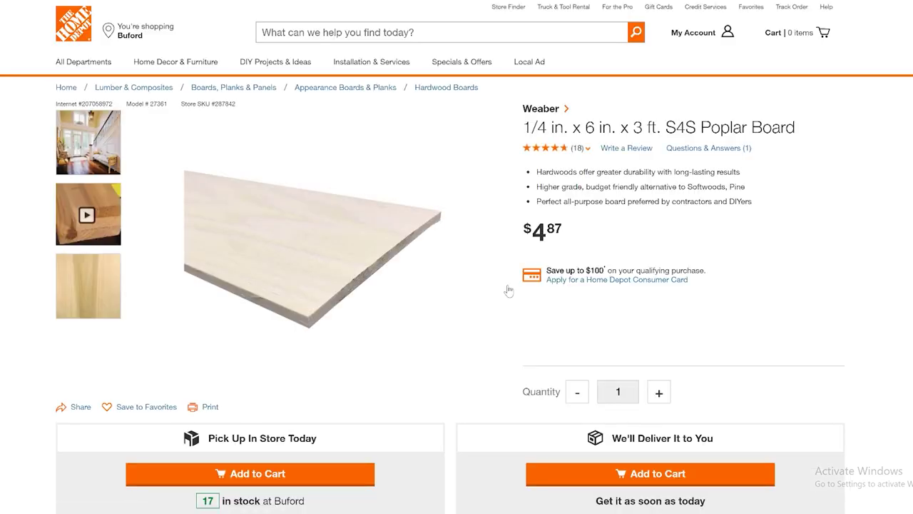
{"action": "left_click", "coordinate": [657, 392]}
{"action": "left_click", "coordinate": [654, 473]}
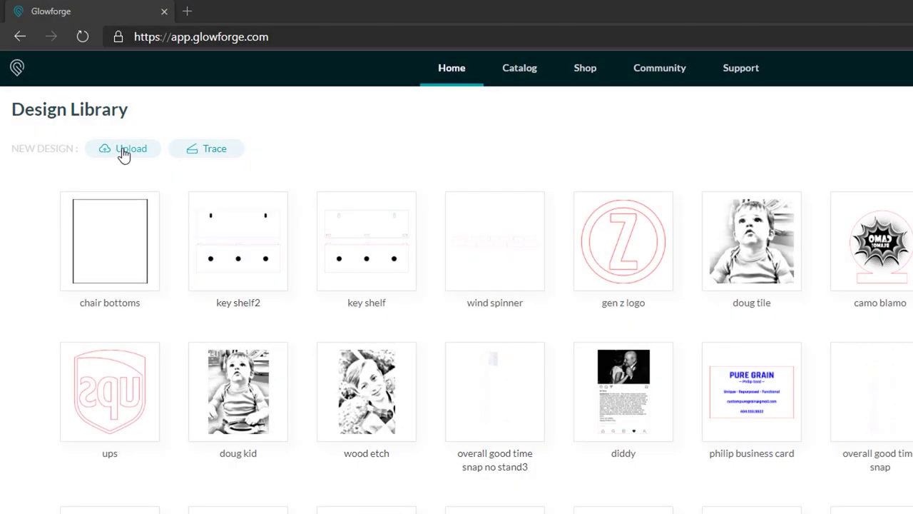
- Upload the wind-spinner file and open the design in the editor
{"action": "left_click", "coordinate": [127, 45]}
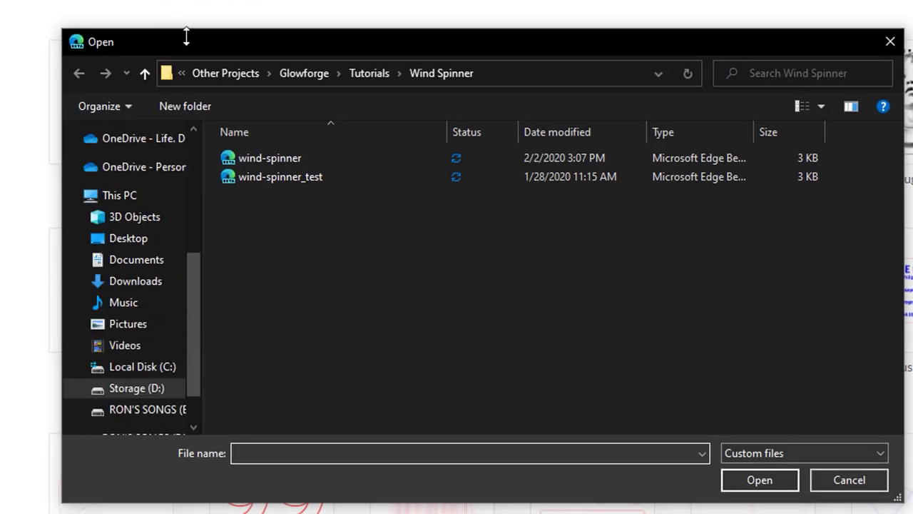
{"action": "left_click", "coordinate": [269, 159]}
{"action": "left_click", "coordinate": [751, 483]}
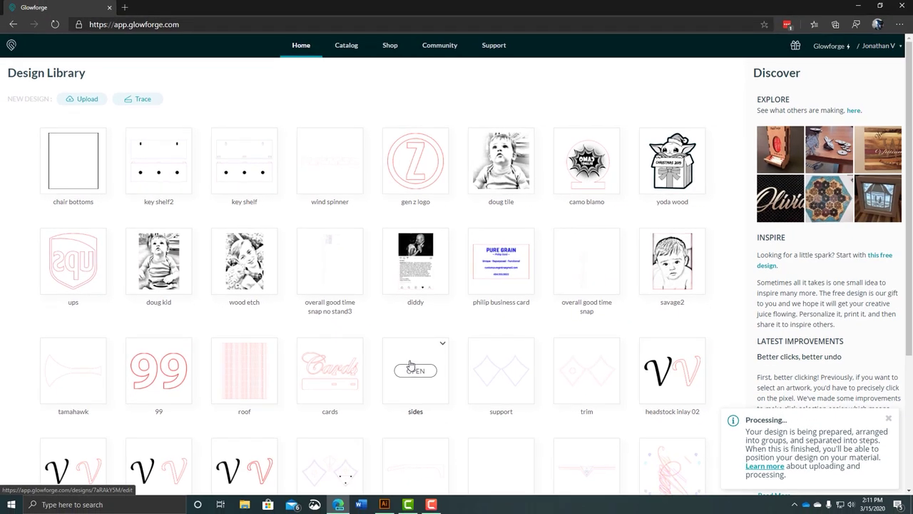
{"action": "left_click", "coordinate": [412, 368]}
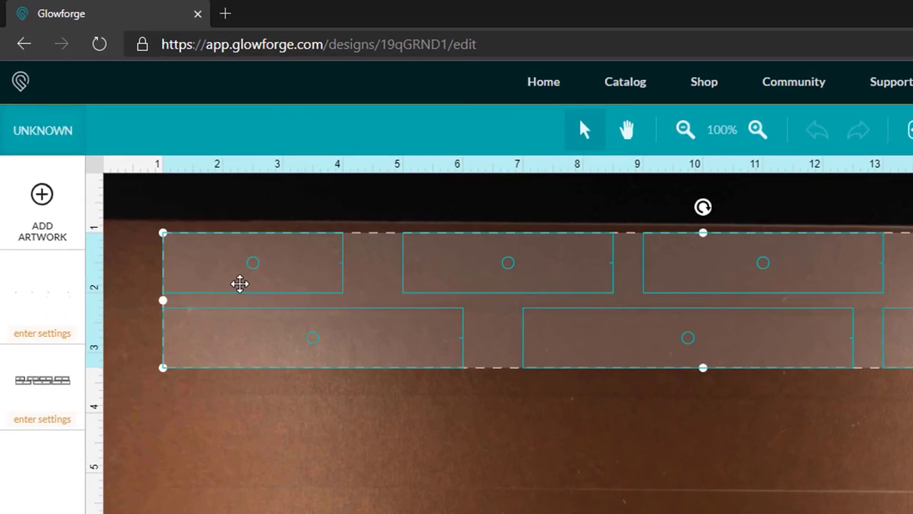
- Set the material to an uncertified material 0.25 inch thick
{"action": "left_click", "coordinate": [41, 144]}
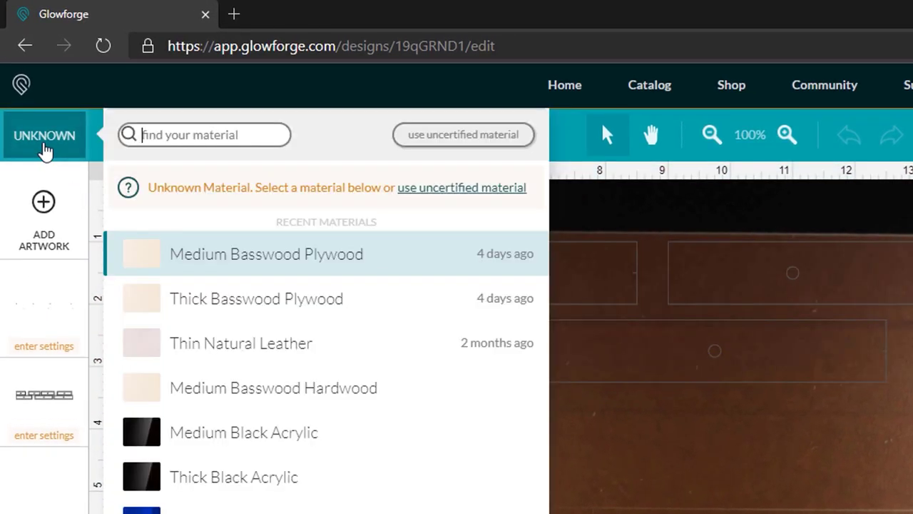
{"action": "left_click", "coordinate": [459, 140]}
{"action": "type", "text": ".25"}
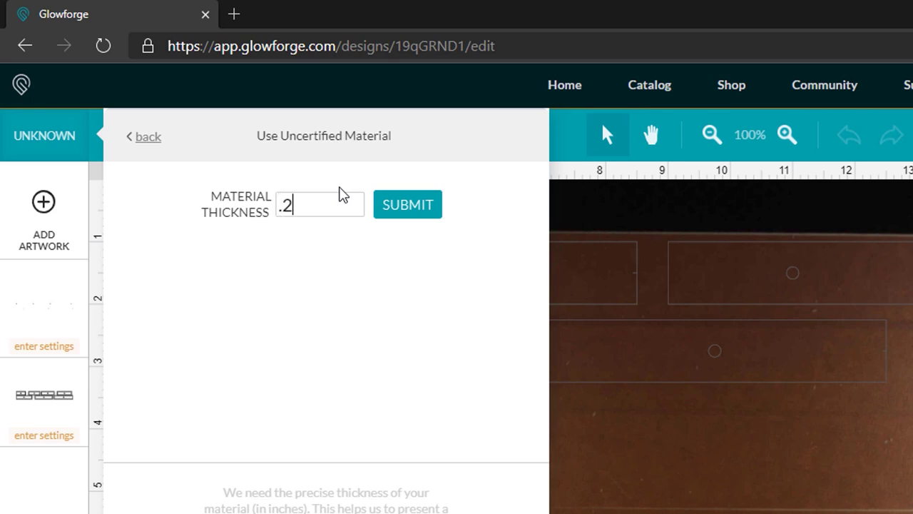
{"action": "left_click", "coordinate": [405, 219]}
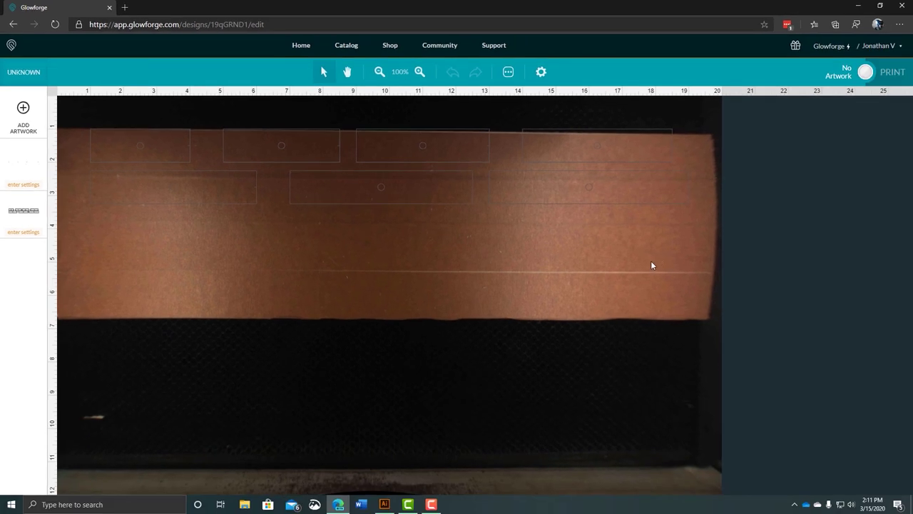
- Drag all six rectangle outlines off the board to the lower right, viewing the bed at 50%
{"action": "key", "text": "ctrl+a"}
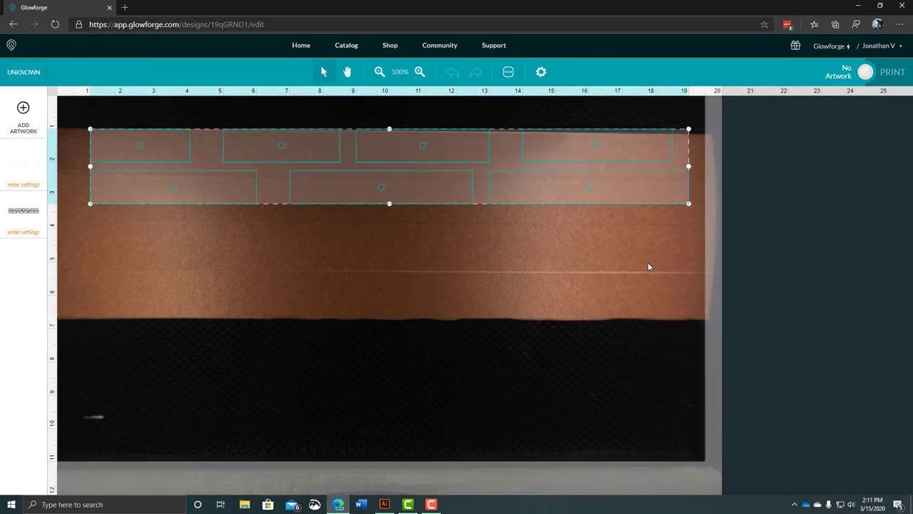
{"action": "left_click_drag", "start_coordinate": [562, 193], "coordinate": [912, 421]}
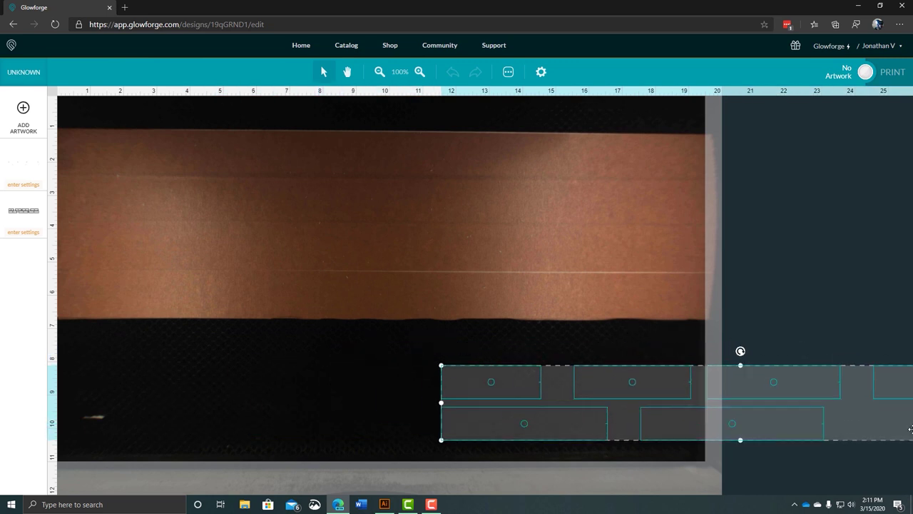
{"action": "left_click", "coordinate": [379, 71]}
{"action": "left_click", "coordinate": [380, 71]}
{"action": "left_click_drag", "start_coordinate": [767, 381], "coordinate": [479, 414]}
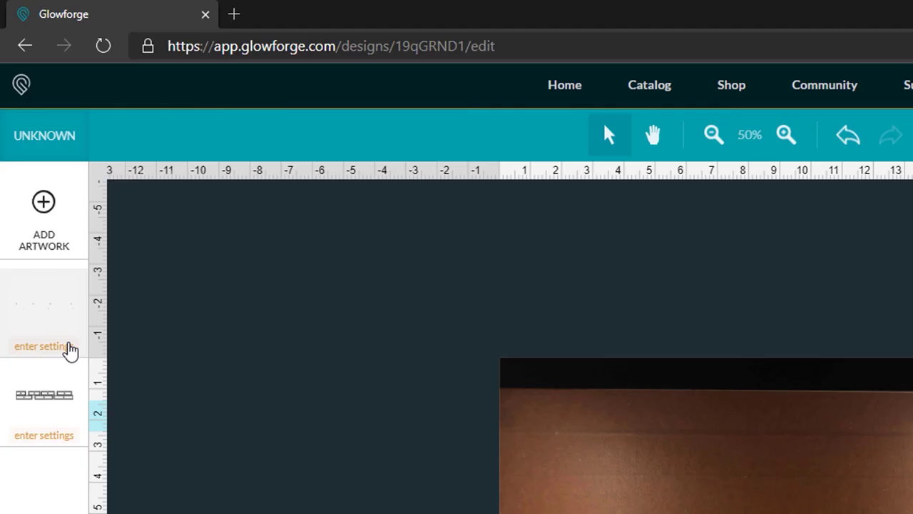
- Assign the .25" Popular Cut custom setting (speed 135, full power) to both cut steps
{"action": "left_click", "coordinate": [68, 347]}
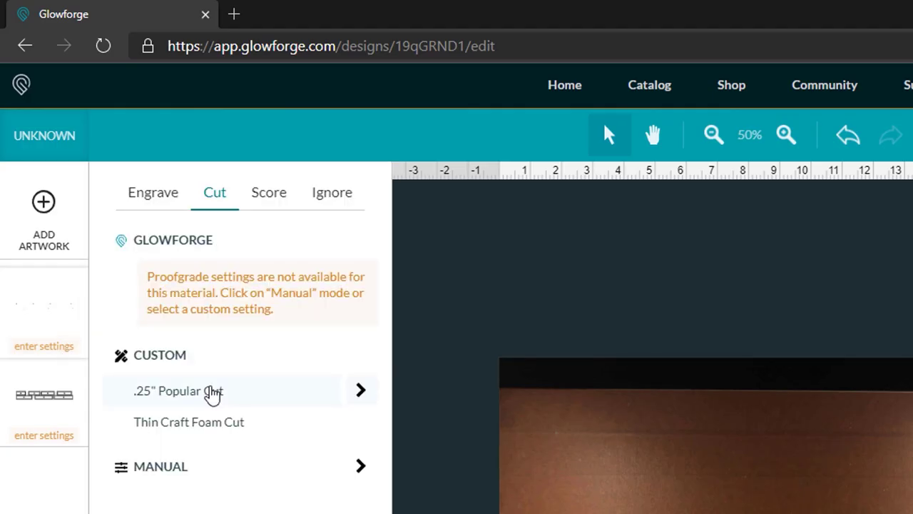
{"action": "left_click", "coordinate": [213, 392]}
{"action": "left_click", "coordinate": [54, 436]}
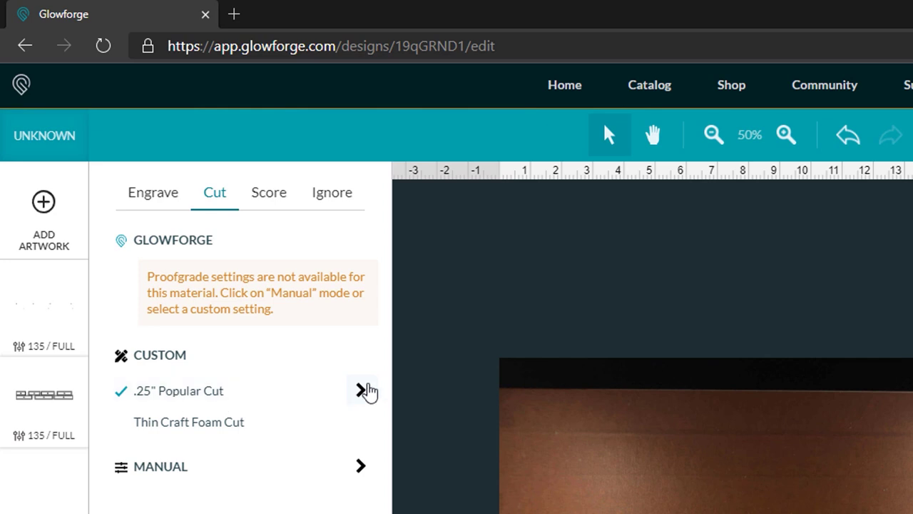
{"action": "left_click", "coordinate": [361, 393]}
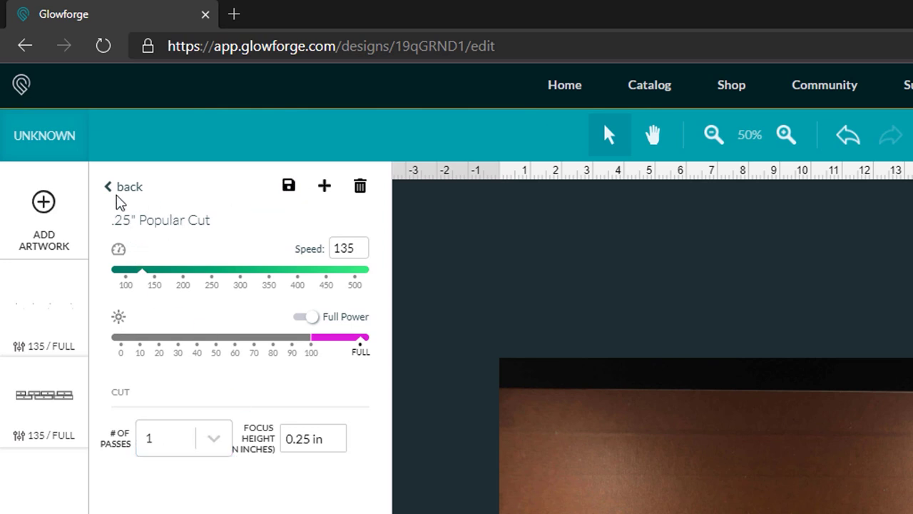
{"action": "left_click", "coordinate": [111, 191]}
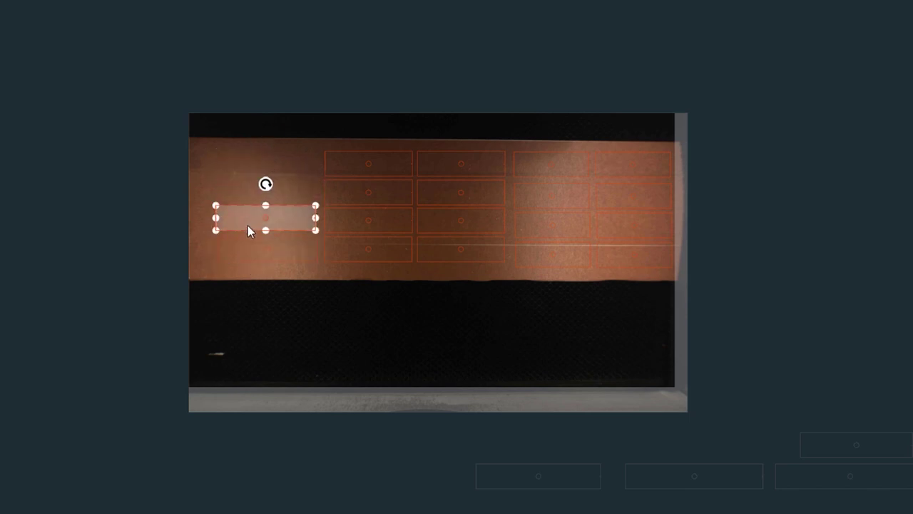
- Move the last two rectangles into the empty top-left row slot on the material and deselect them
{"action": "left_click_drag", "start_coordinate": [251, 230], "coordinate": [249, 167]}
{"action": "left_click", "coordinate": [810, 285]}
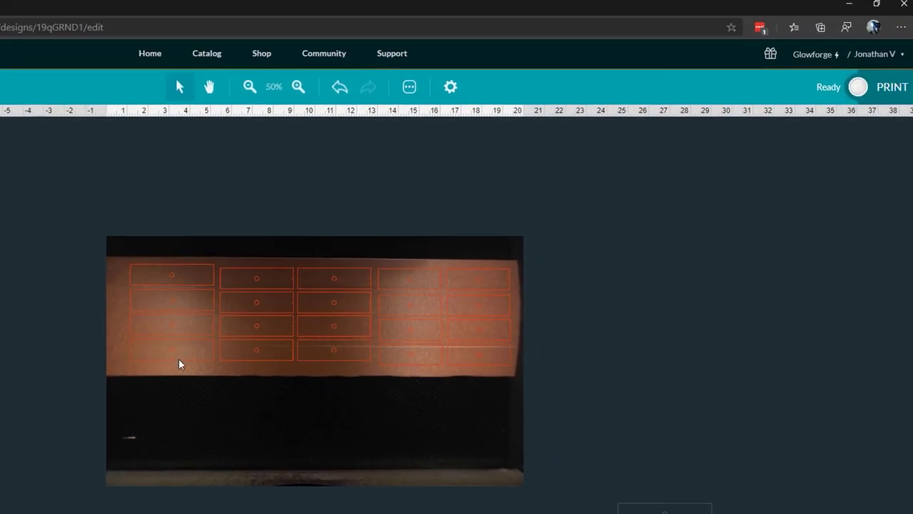
- Send the rectangle layout to print so the Glowforge starts scanning and autofocusing
{"action": "left_click", "coordinate": [878, 94]}
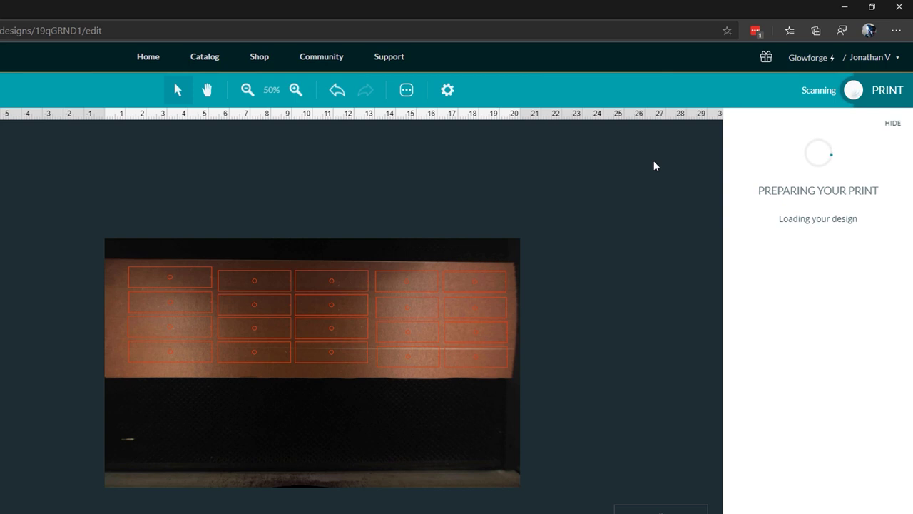